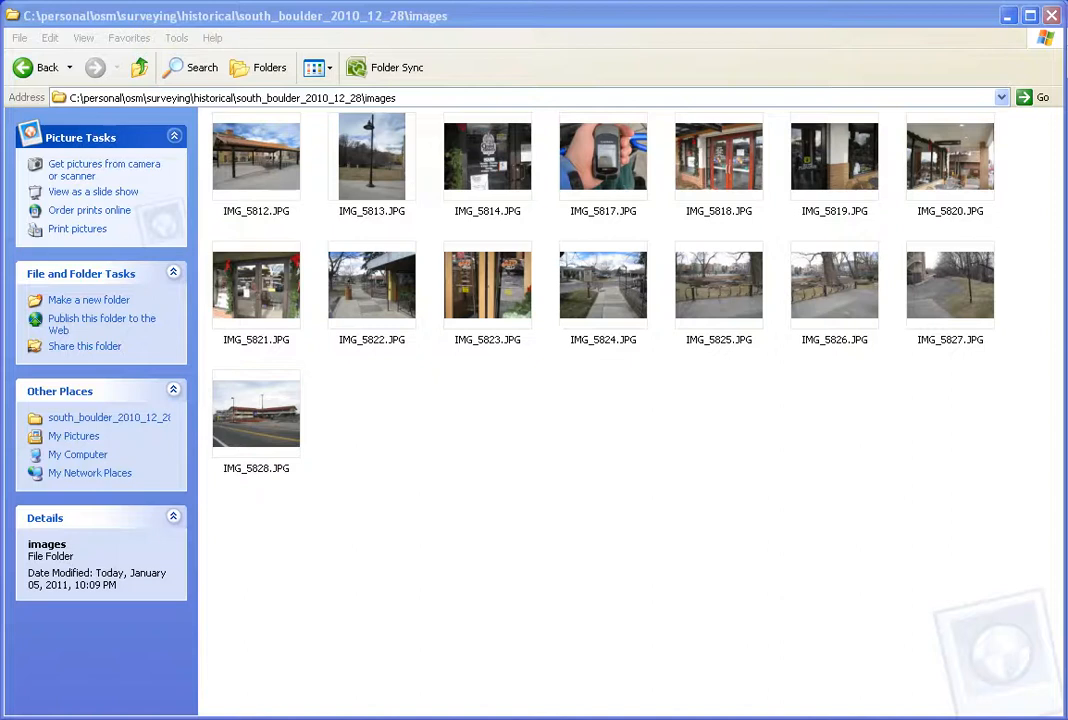
# Step: View the survey photos of the shop doors, starting at IMG_5814.JPG, and the Garmin GPS clock photo IMG_5817.JPG
pyautogui.doubleClick(480, 180)
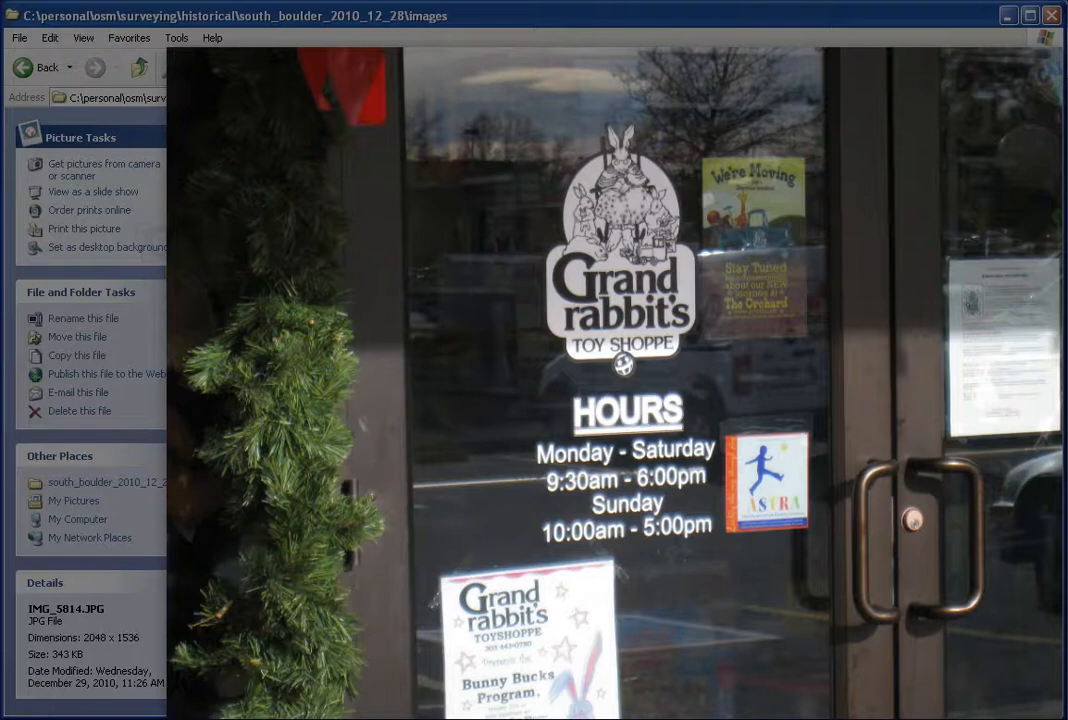
pyautogui.press('Right')
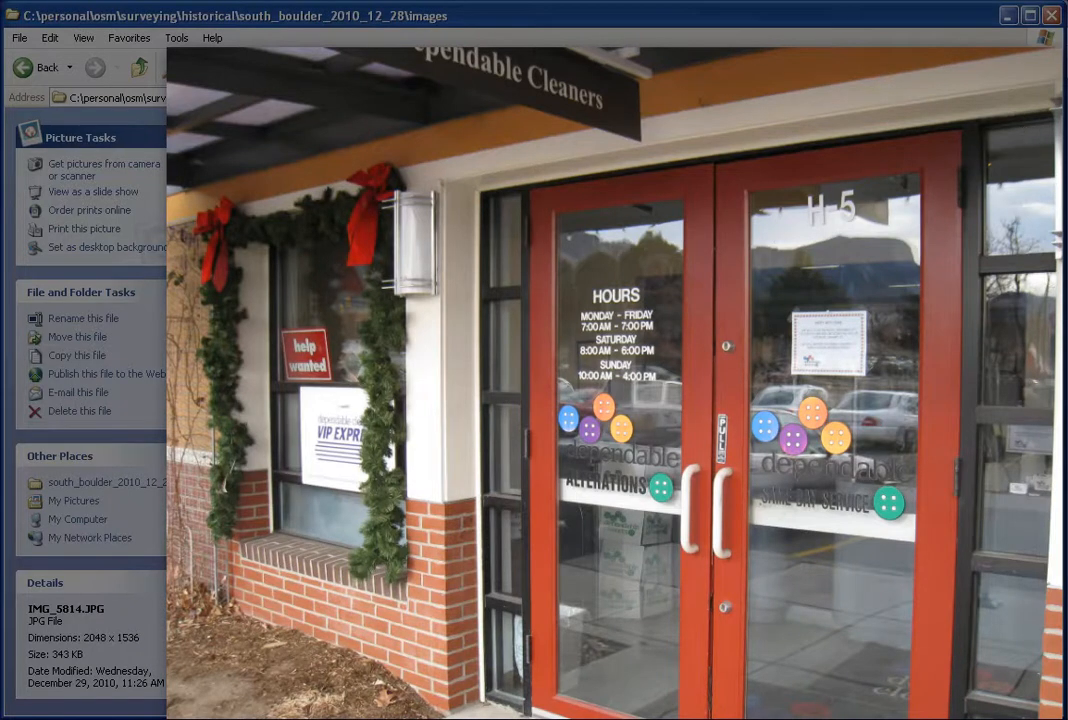
pyautogui.press('Escape')
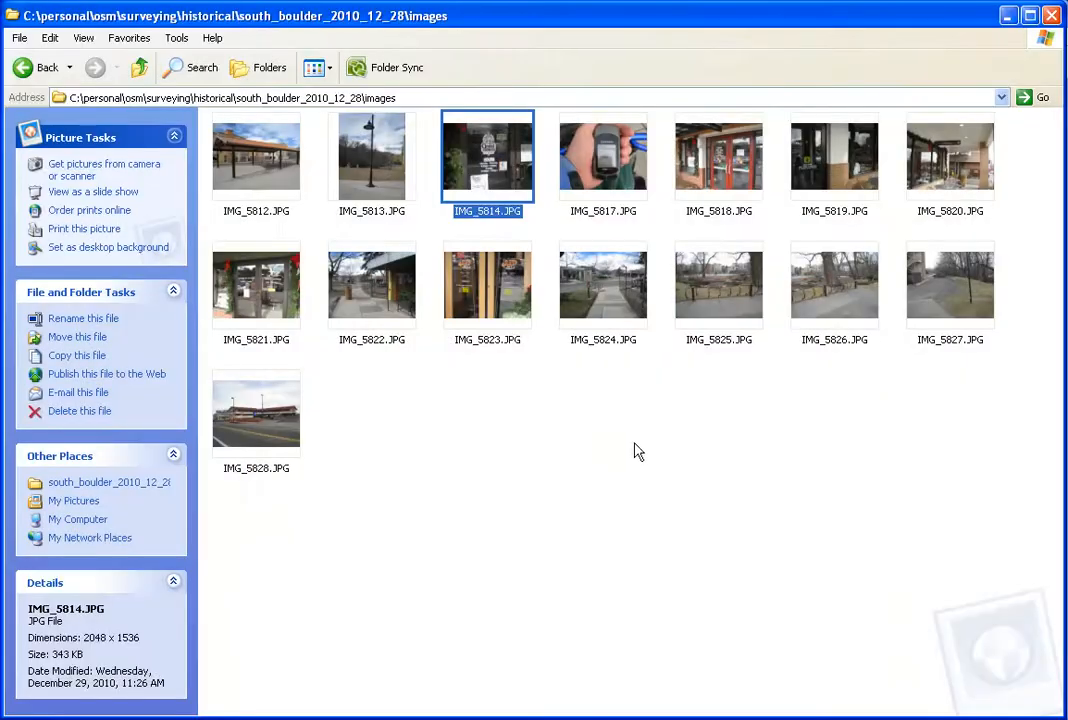
pyautogui.doubleClick(607, 149)
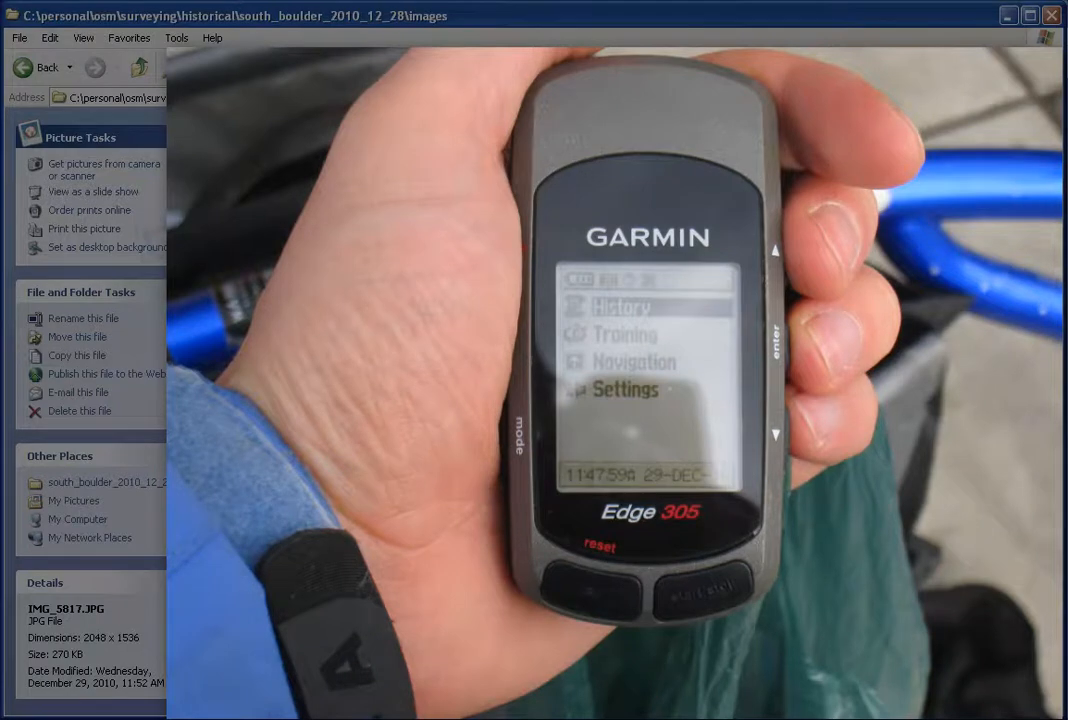
pyautogui.press('Escape')
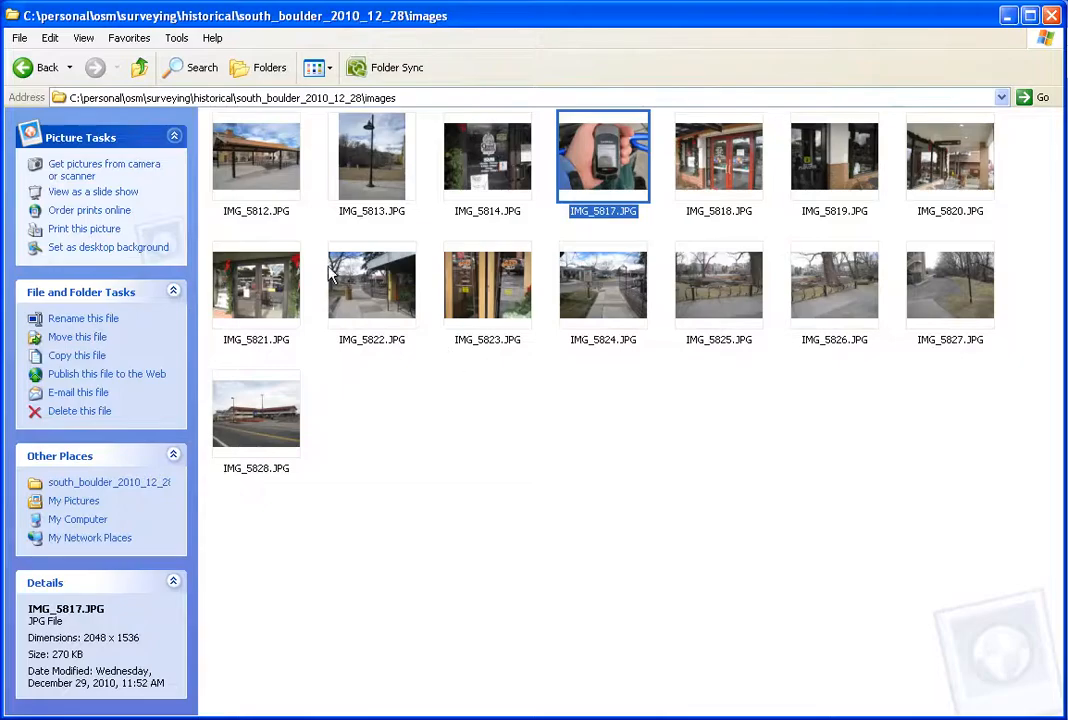
# Step: Load track.gpx from the south_boulder_2010_12_28 folder into JOSM and add the Bing Sat imagery layer
pyautogui.click(139, 68)
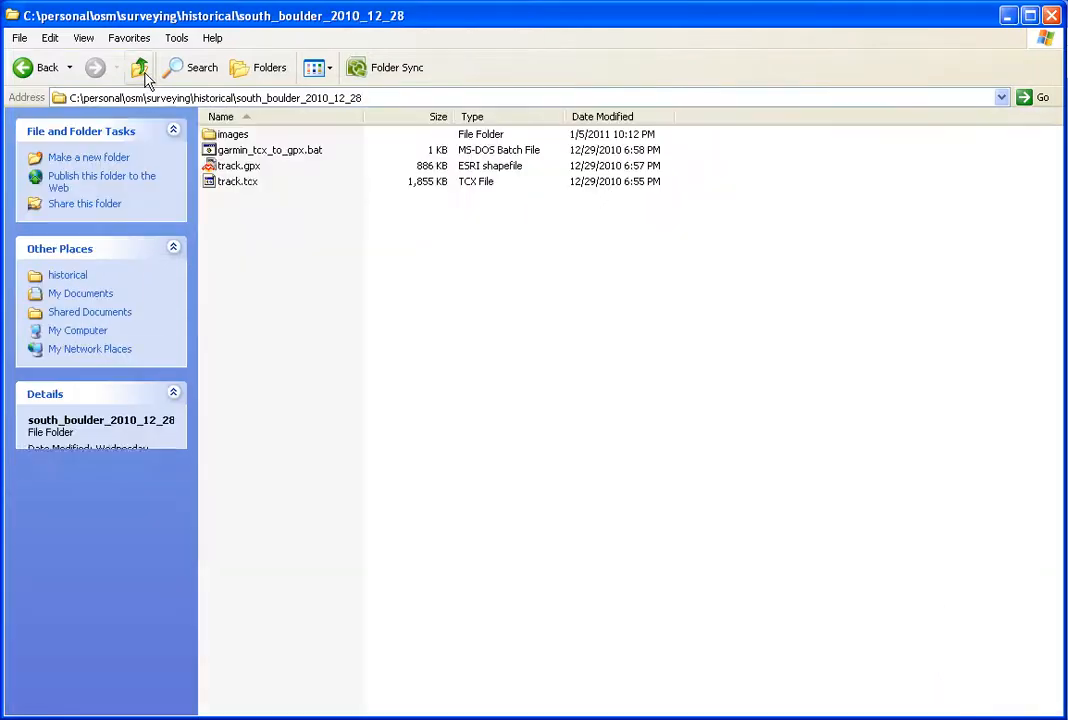
pyautogui.click(232, 166)
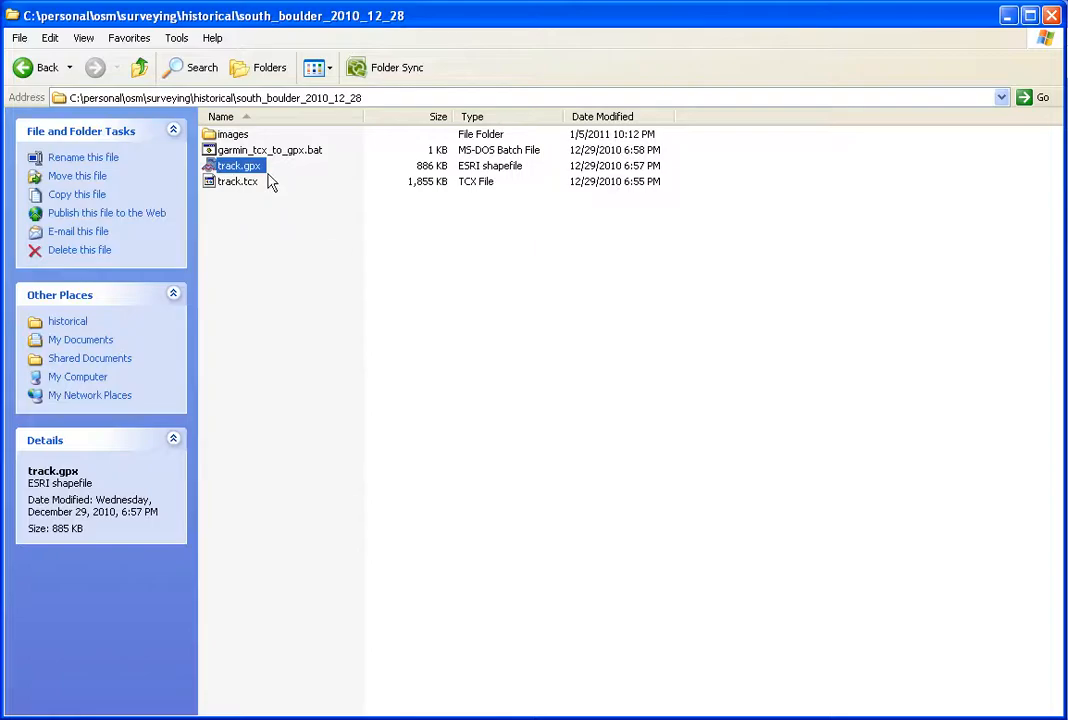
pyautogui.moveTo(269, 179); pyautogui.dragTo(246, 182)
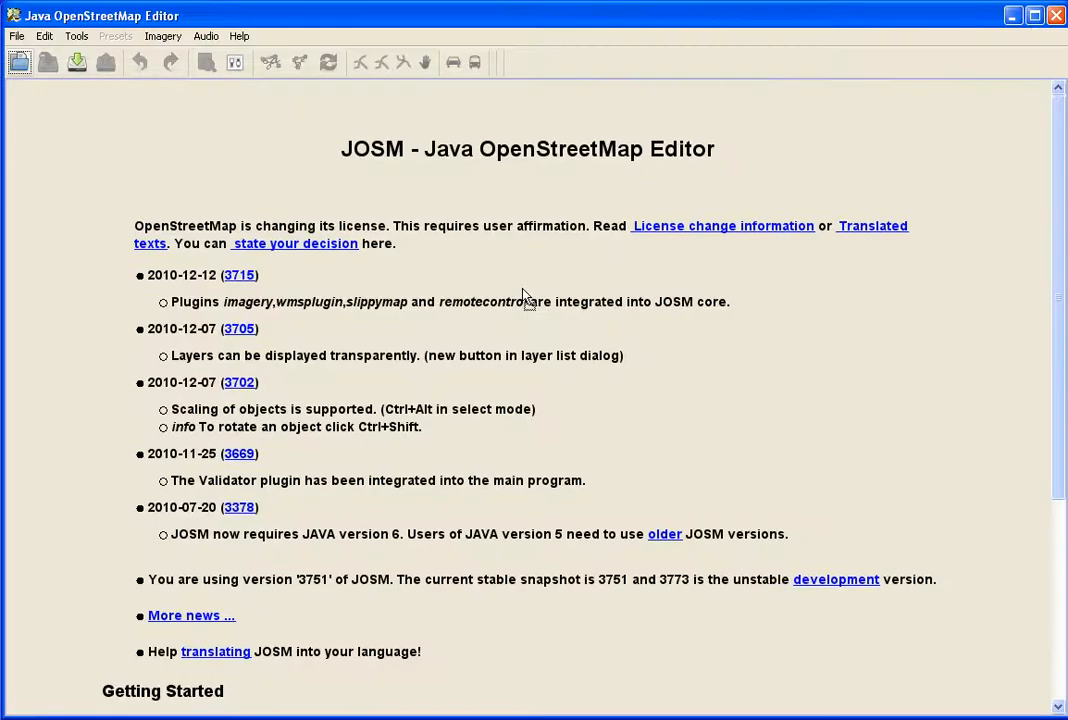
pyautogui.moveTo(522, 293); pyautogui.dragTo(522, 294)
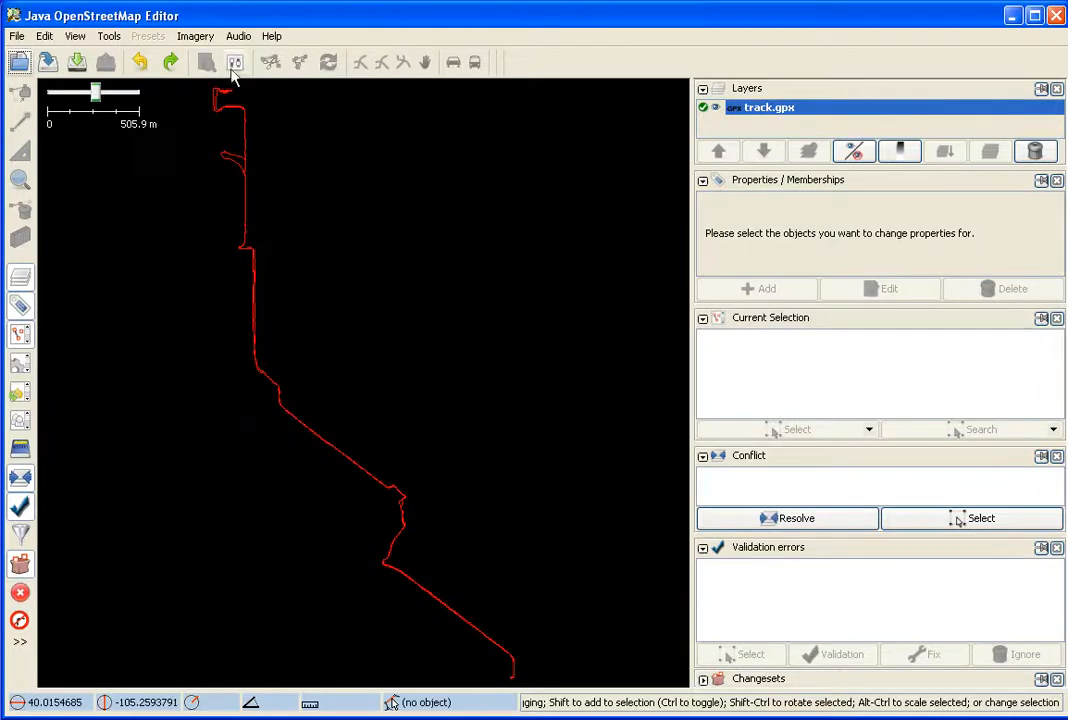
pyautogui.click(195, 36)
pyautogui.click(230, 60)
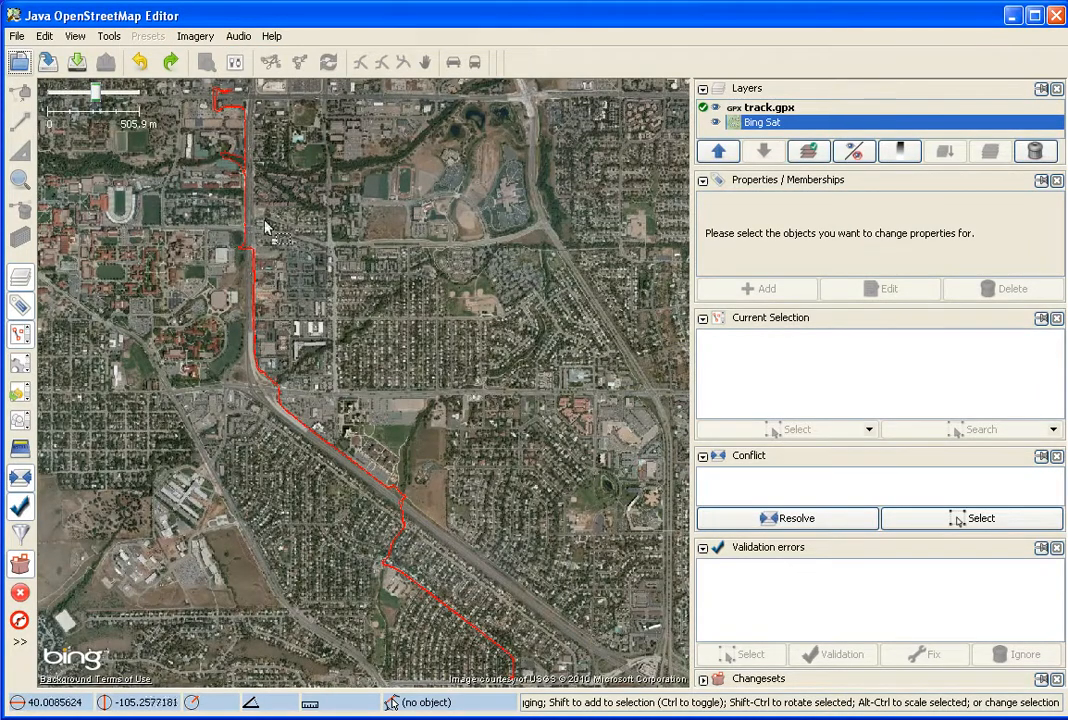
# Step: Change the color of the track.gpx layer to orange-red
pyautogui.click(769, 112)
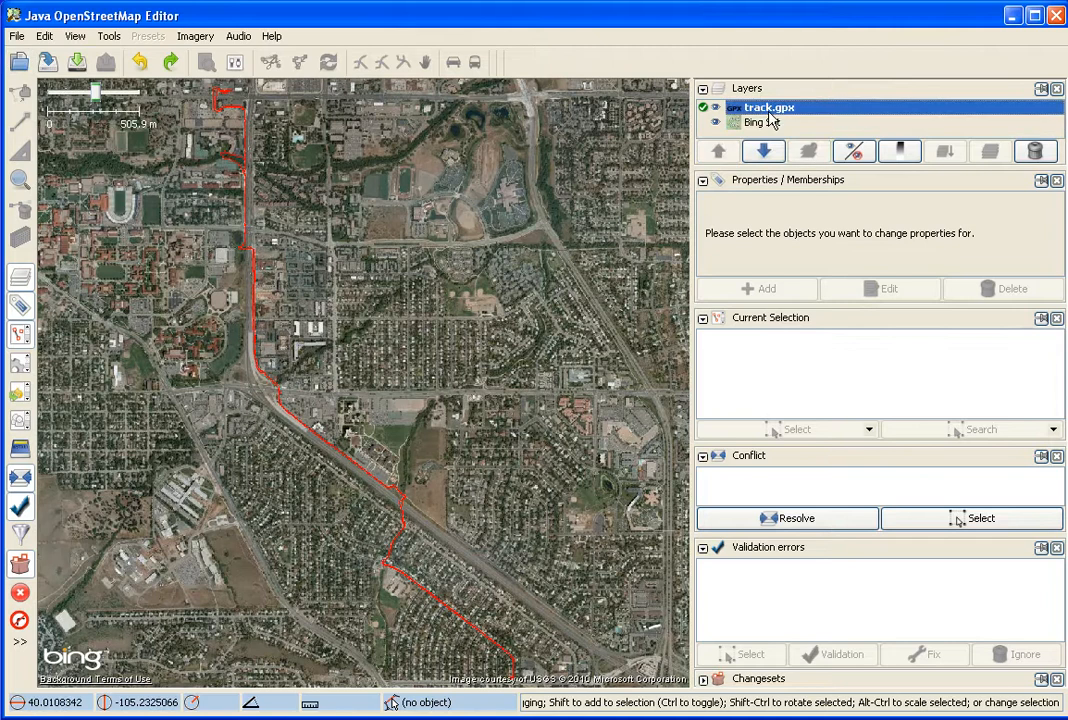
pyautogui.rightClick(770, 118)
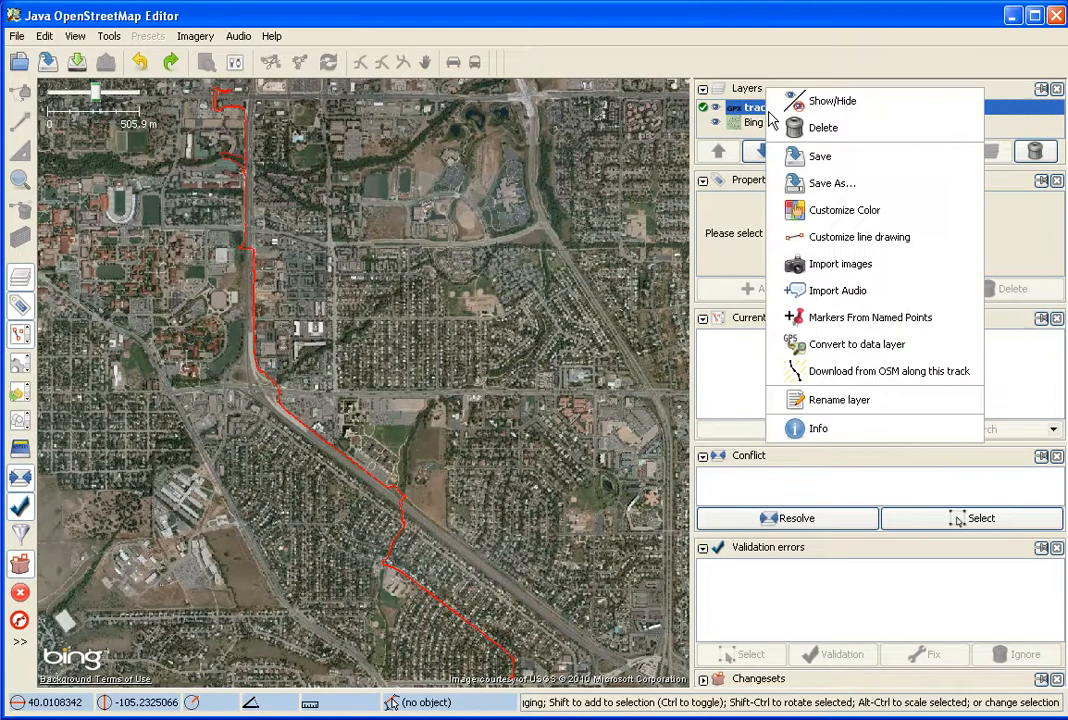
pyautogui.click(883, 220)
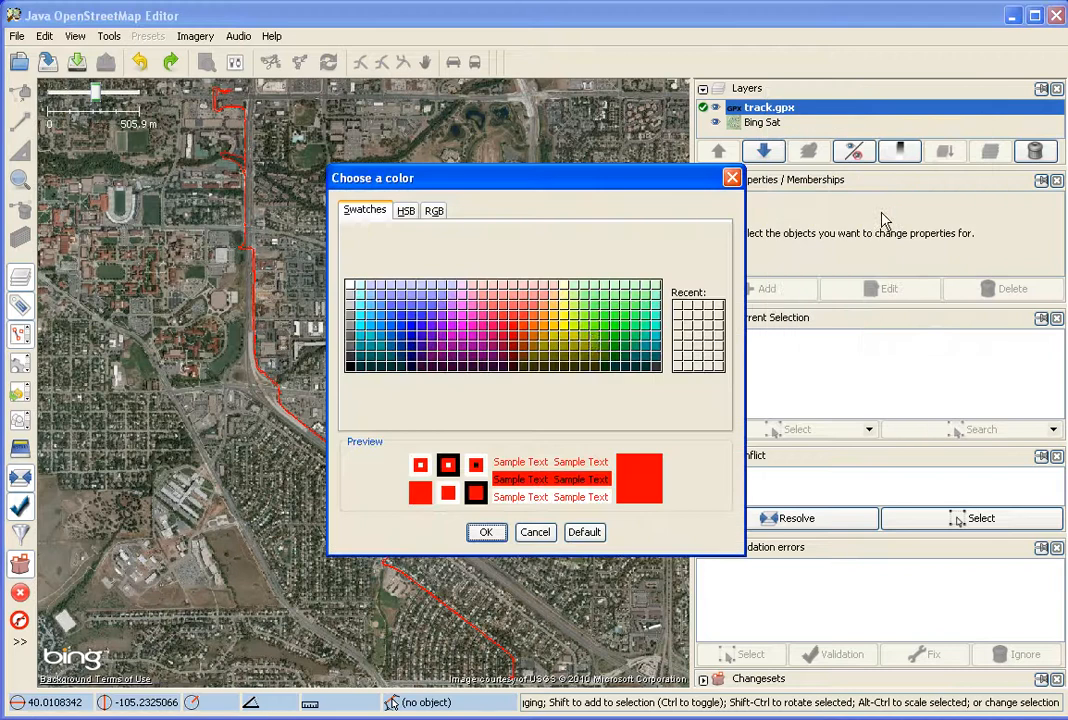
pyautogui.click(522, 327)
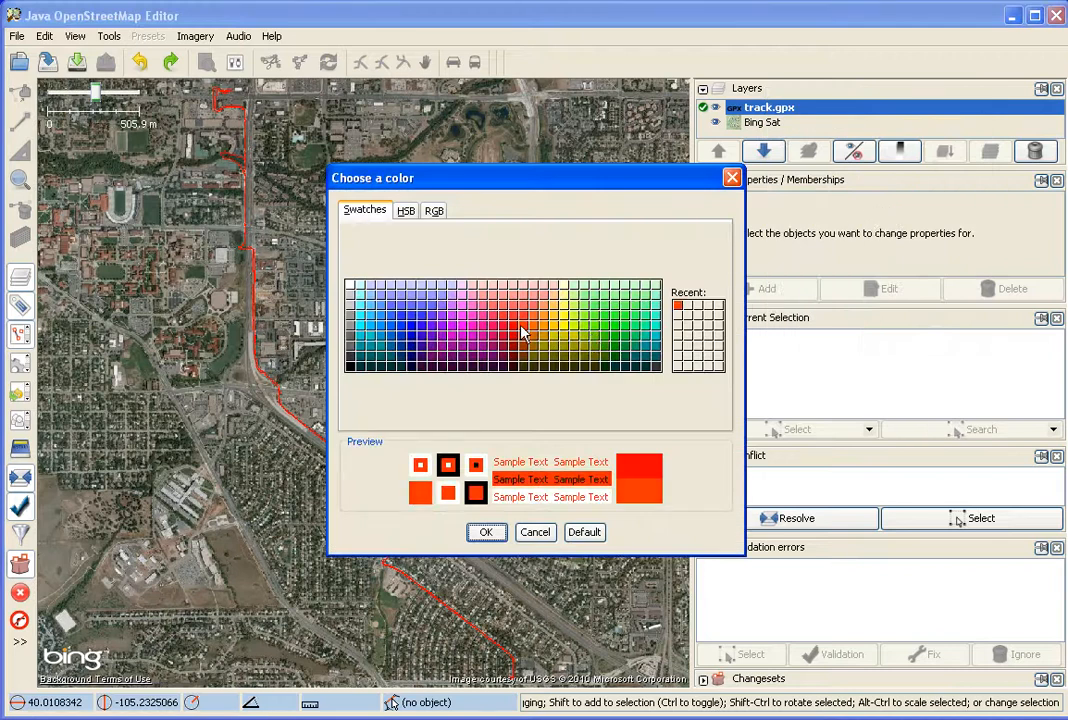
pyautogui.click(505, 536)
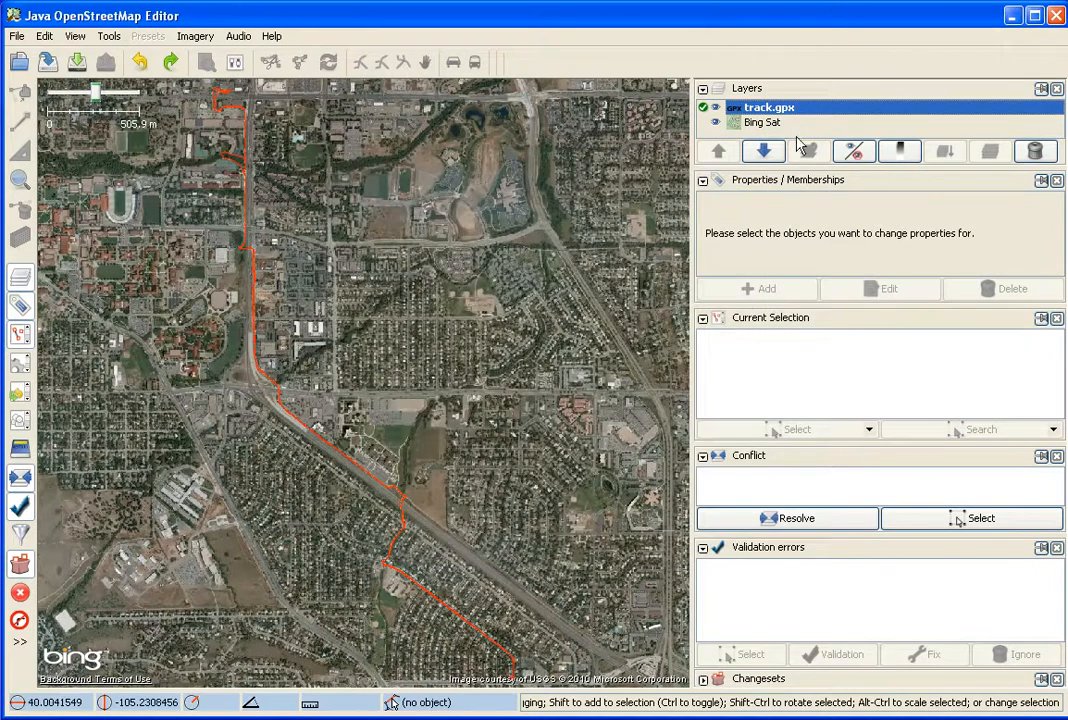
# Step: Import the whole images folder onto the track.gpx layer as geotagged images
pyautogui.rightClick(782, 109)
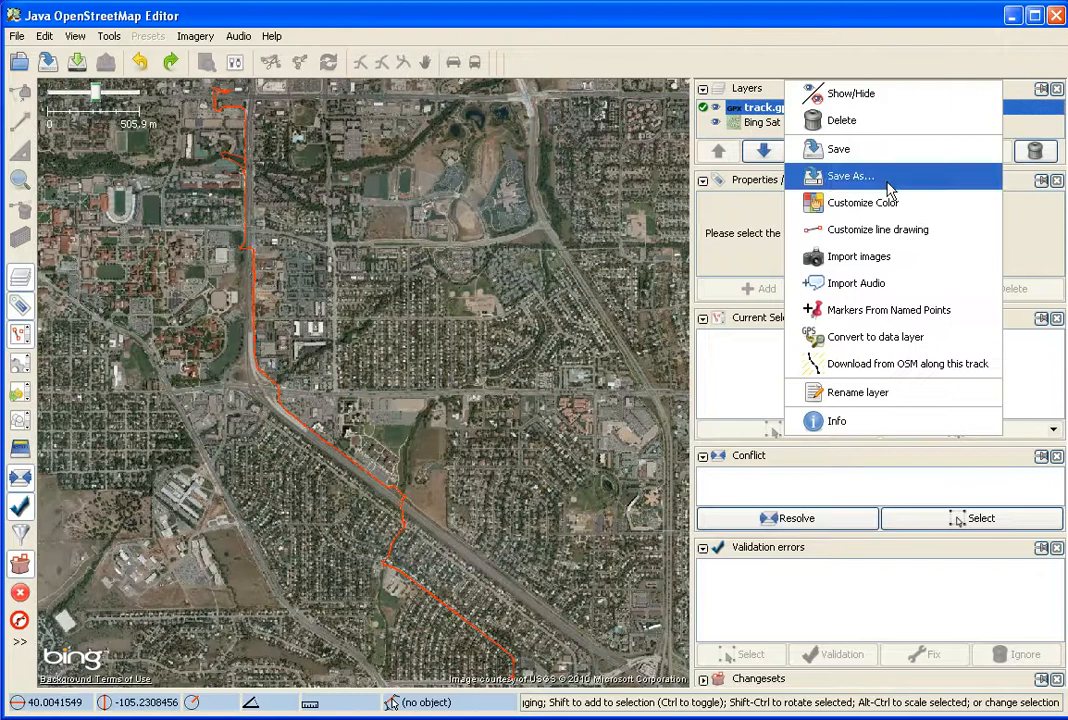
pyautogui.rightClick(765, 108)
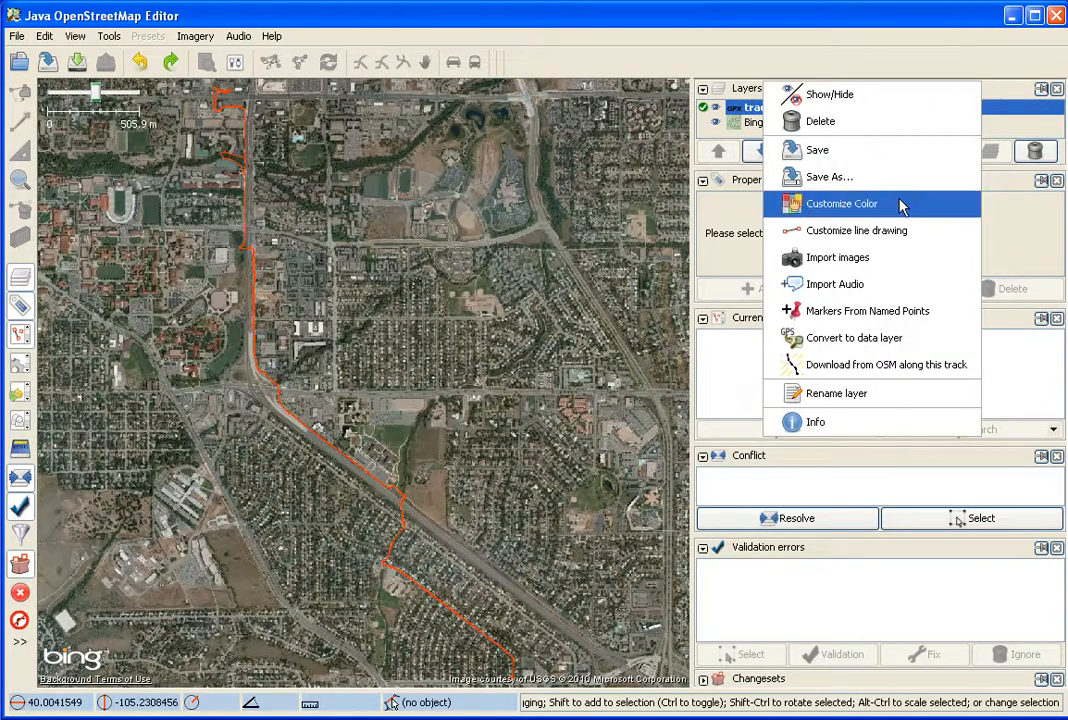
pyautogui.click(891, 275)
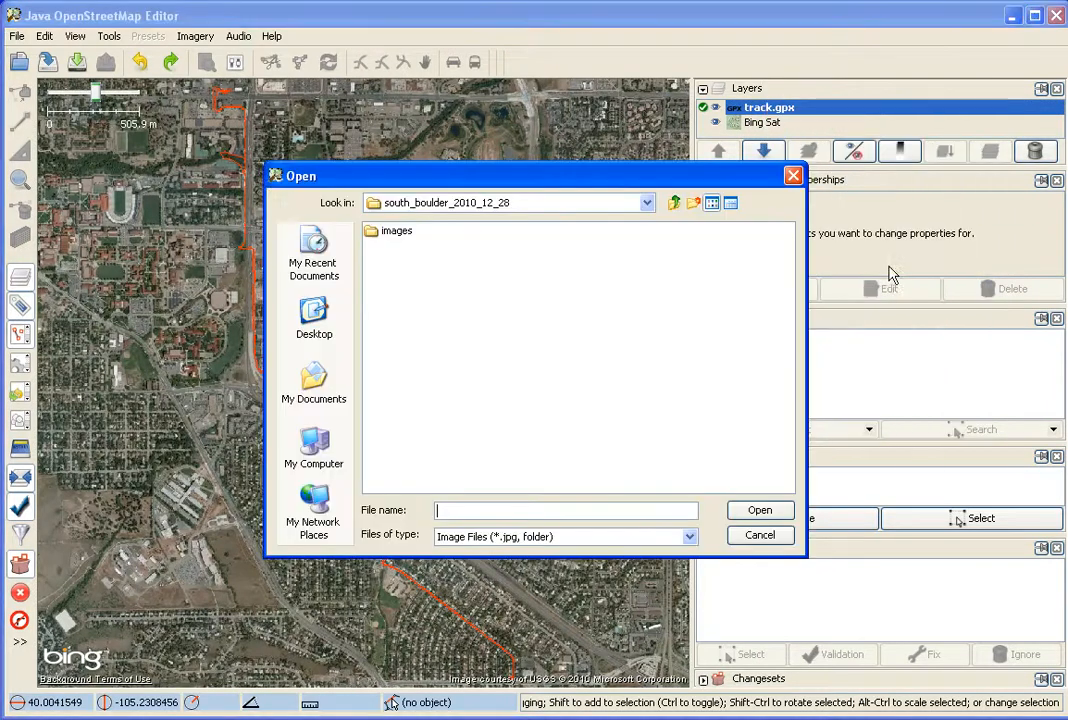
pyautogui.doubleClick(404, 238)
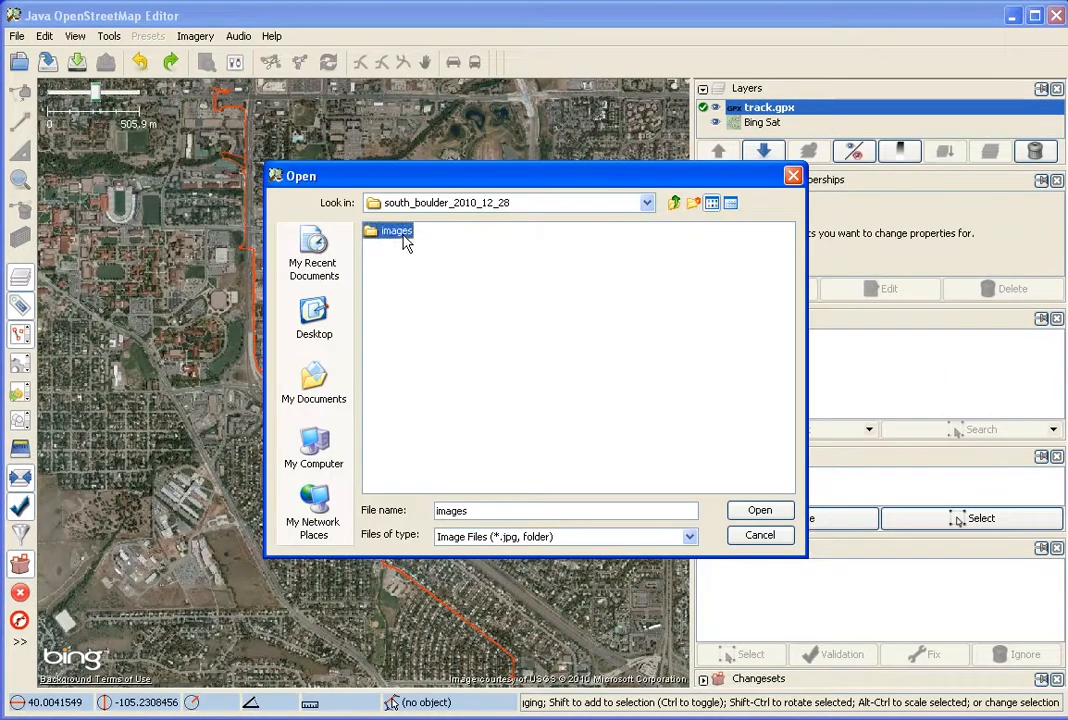
pyautogui.click(408, 247)
pyautogui.keyDown('shift'); pyautogui.click(424, 366); pyautogui.keyUp('shift')
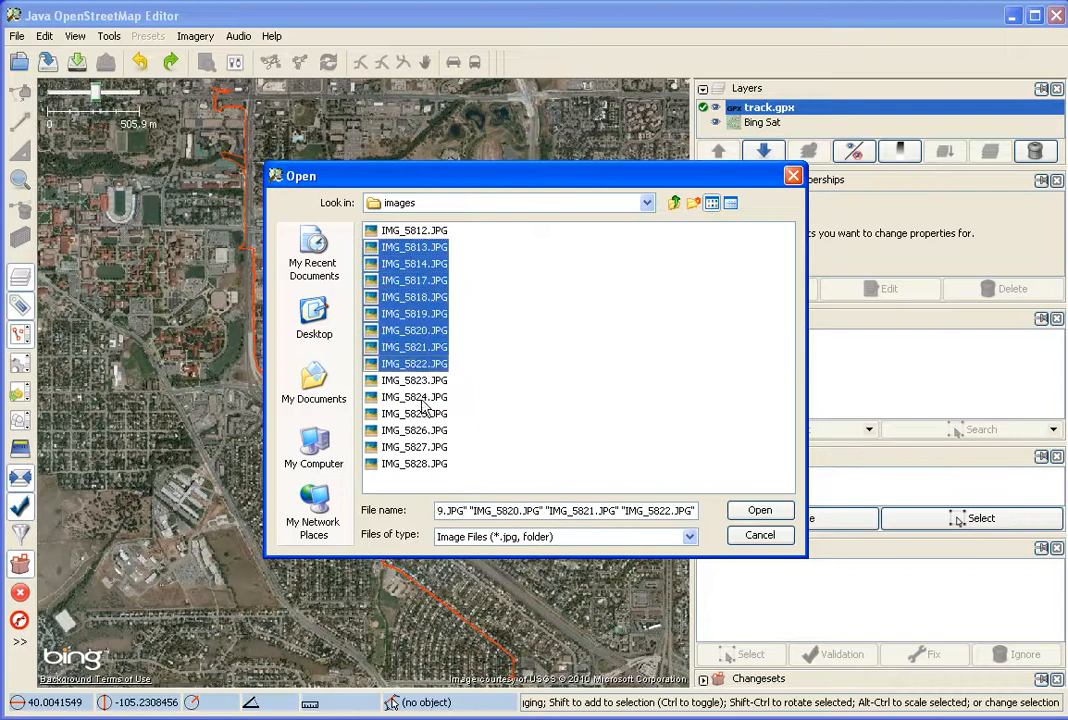
pyautogui.keyDown('ctrl'); pyautogui.click(420, 397); pyautogui.keyUp('ctrl')
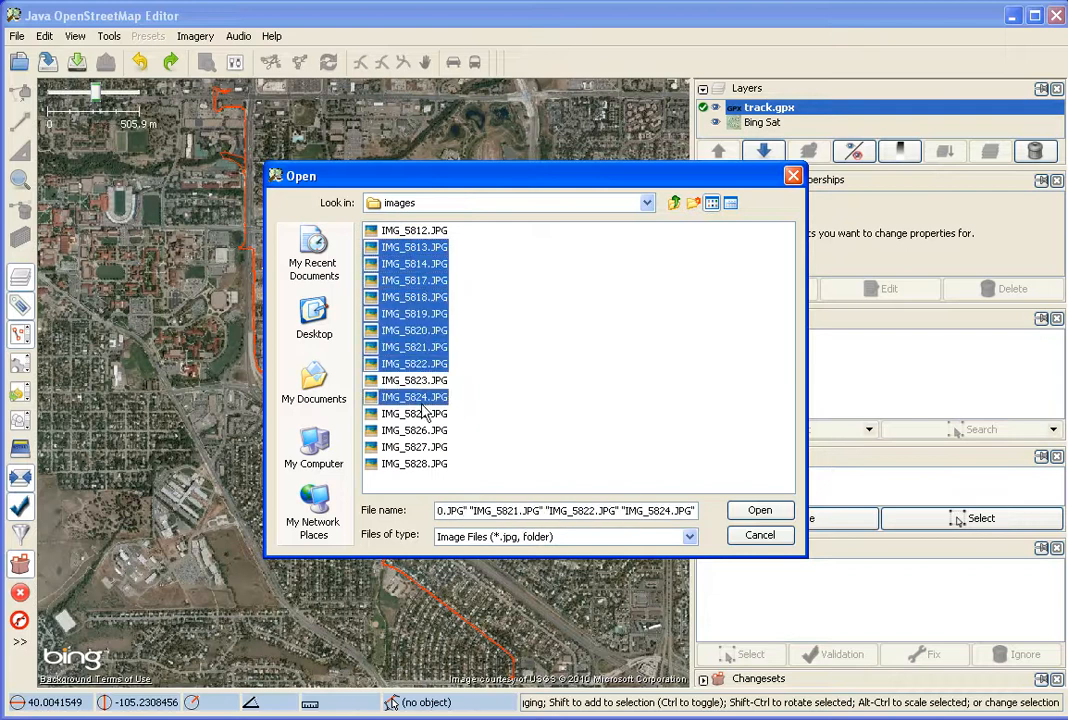
pyautogui.click(675, 204)
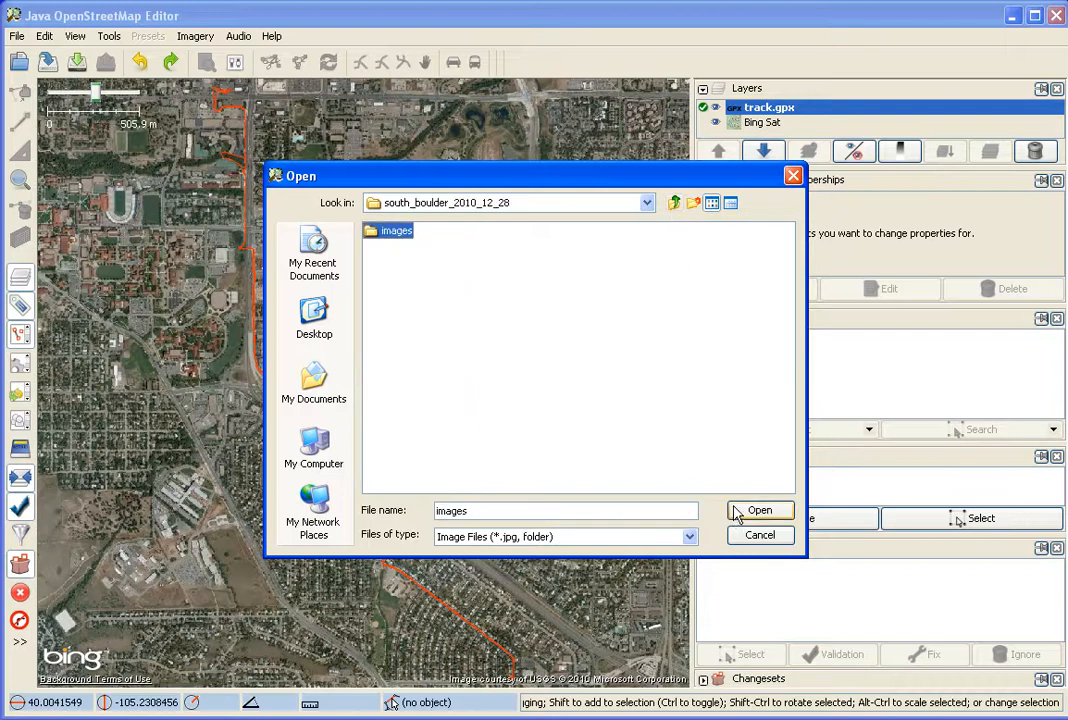
pyautogui.click(740, 510)
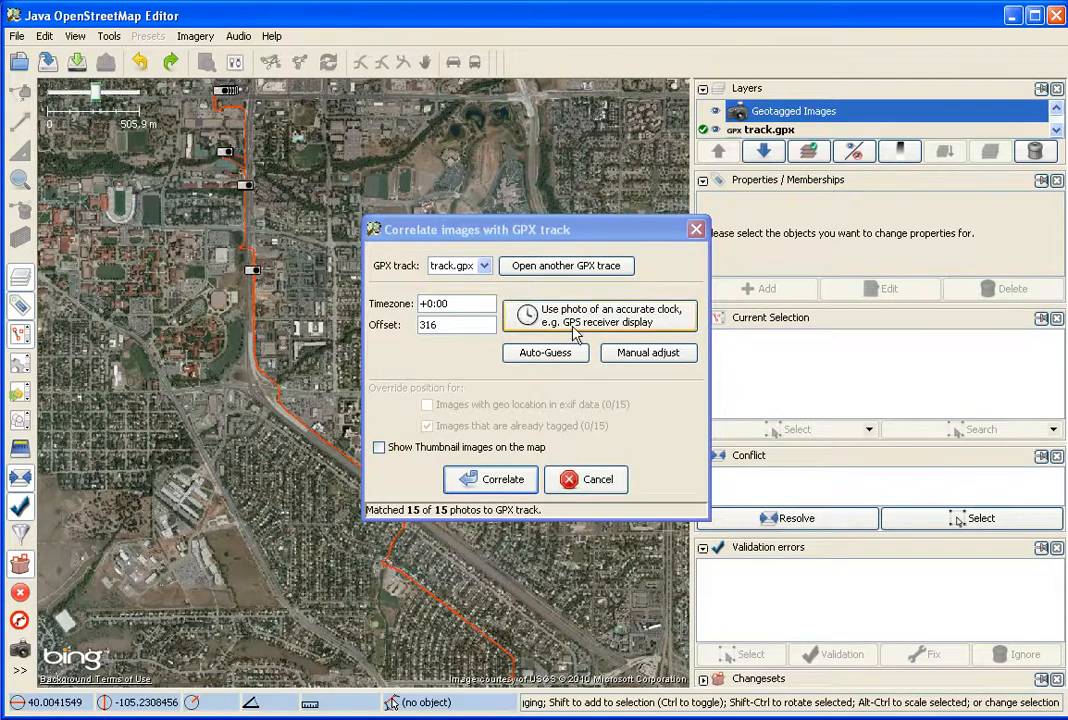
# Step: Try auto-guessing the time correlation between photos and track, and check the photo placed at the track's north end
pyautogui.click(565, 357)
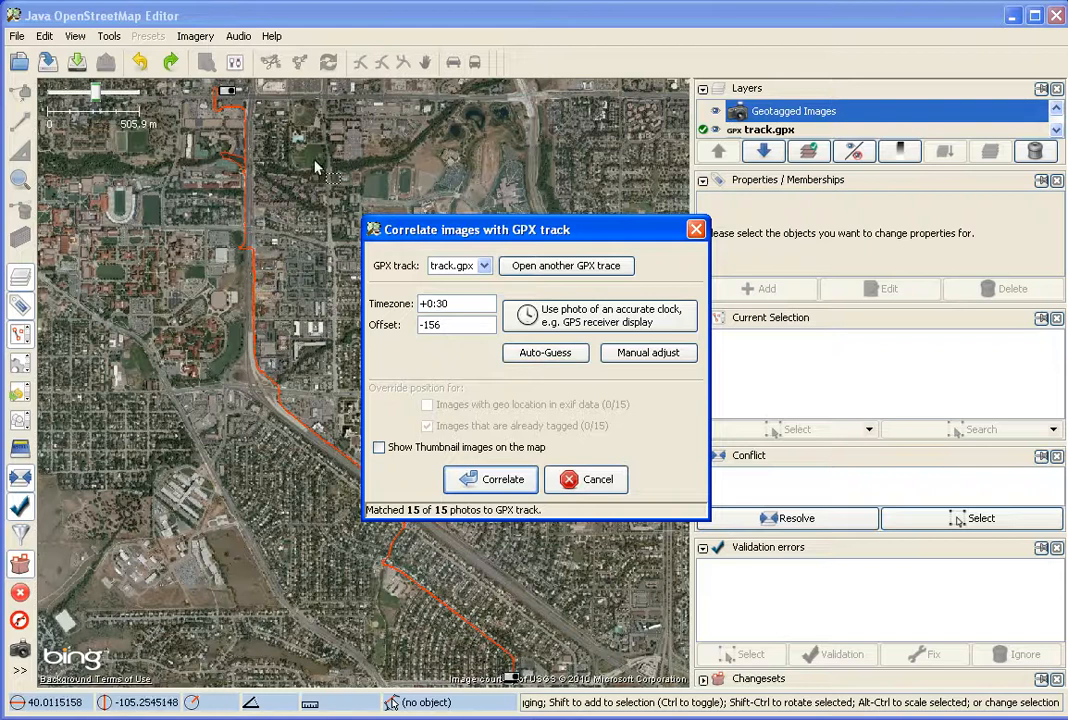
pyautogui.click(226, 96)
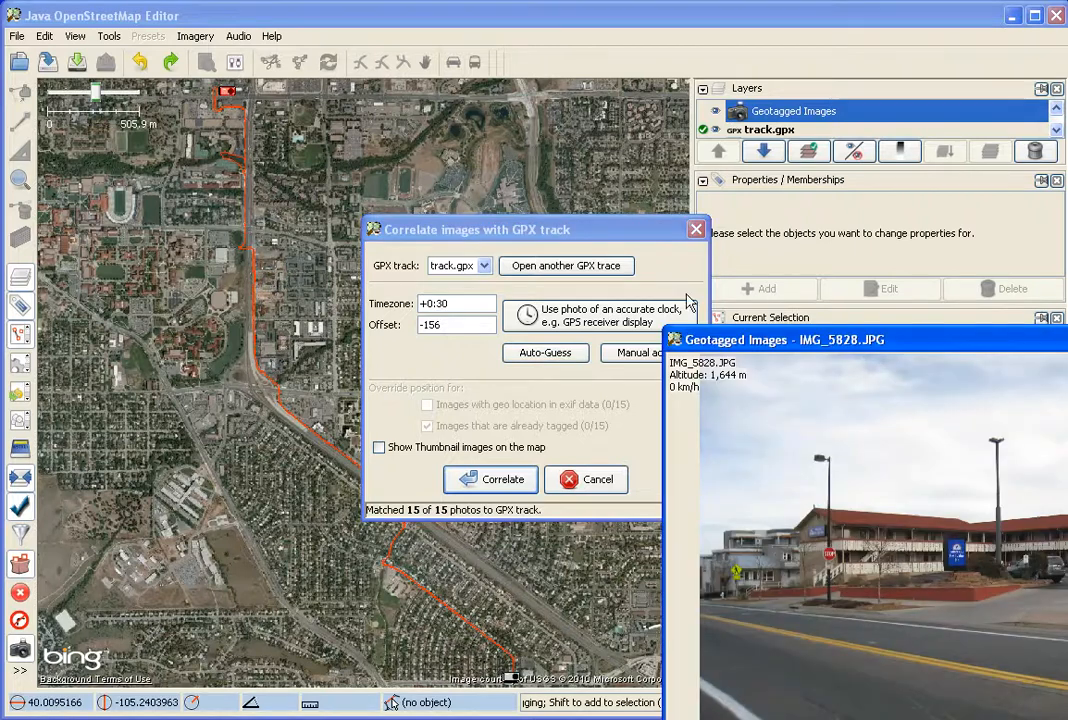
pyautogui.moveTo(739, 339); pyautogui.dragTo(645, 218)
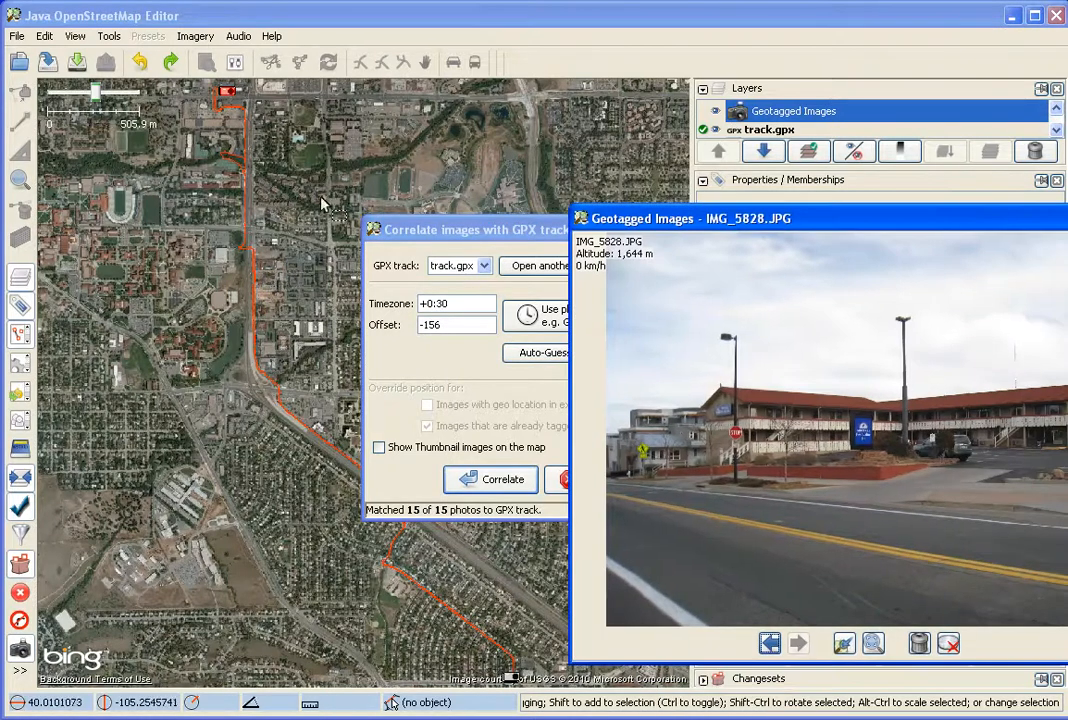
# Step: Synchronize the photo times using the GPS receiver photo IMG_5817.JPG, setting its GPS time to 29/12/2010 11:47:59
pyautogui.click(417, 230)
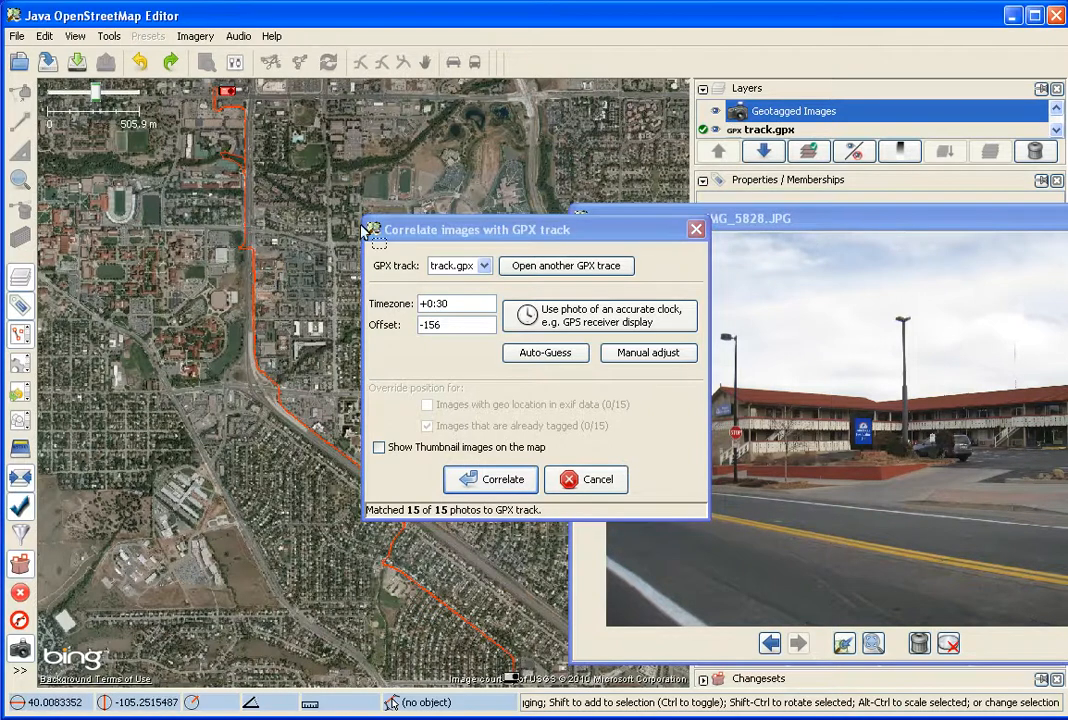
pyautogui.click(506, 320)
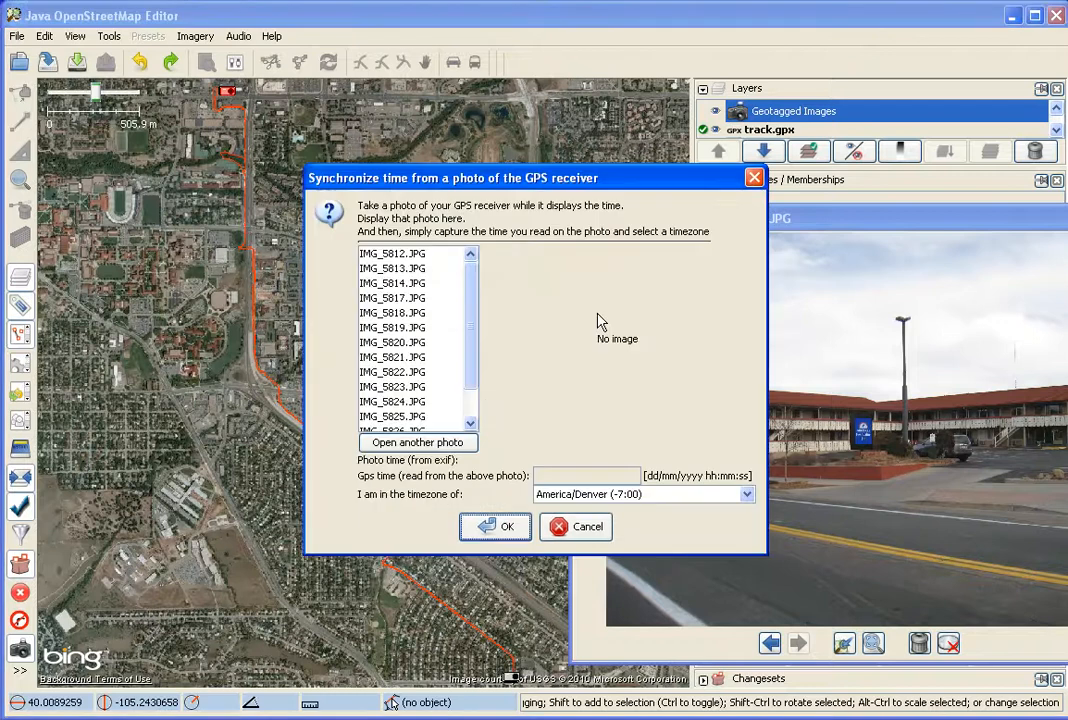
pyautogui.click(402, 328)
pyautogui.click(403, 313)
pyautogui.click(403, 299)
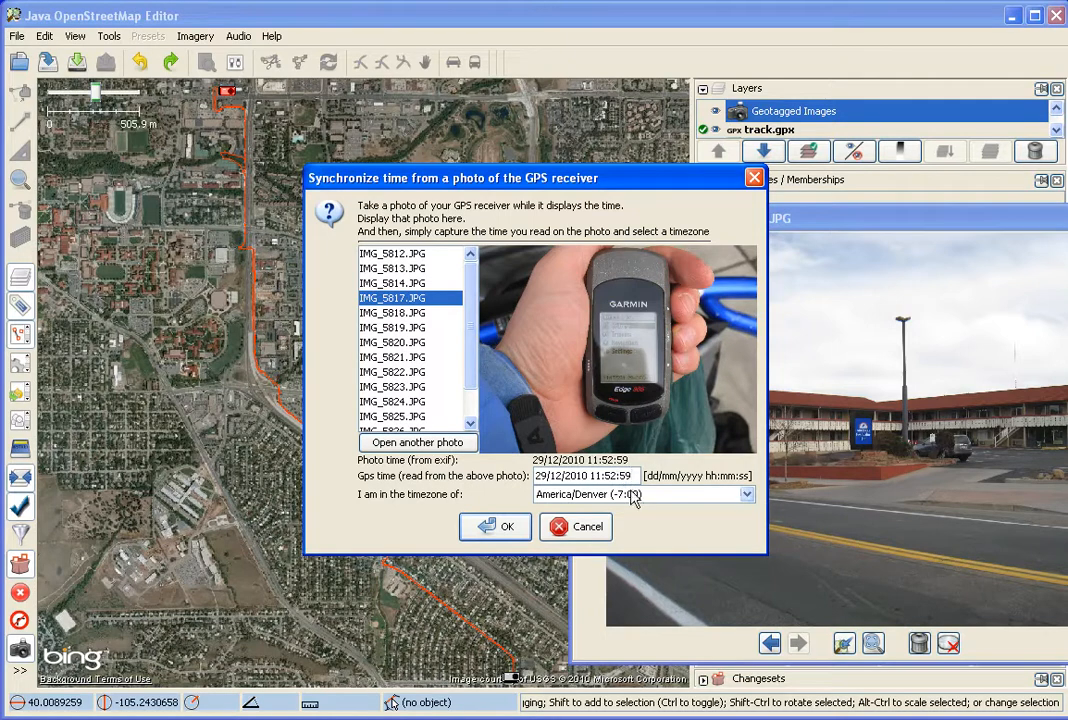
pyautogui.press('BackSpace')
pyautogui.press('BackSpace')
pyautogui.write('47')
pyautogui.click(500, 527)
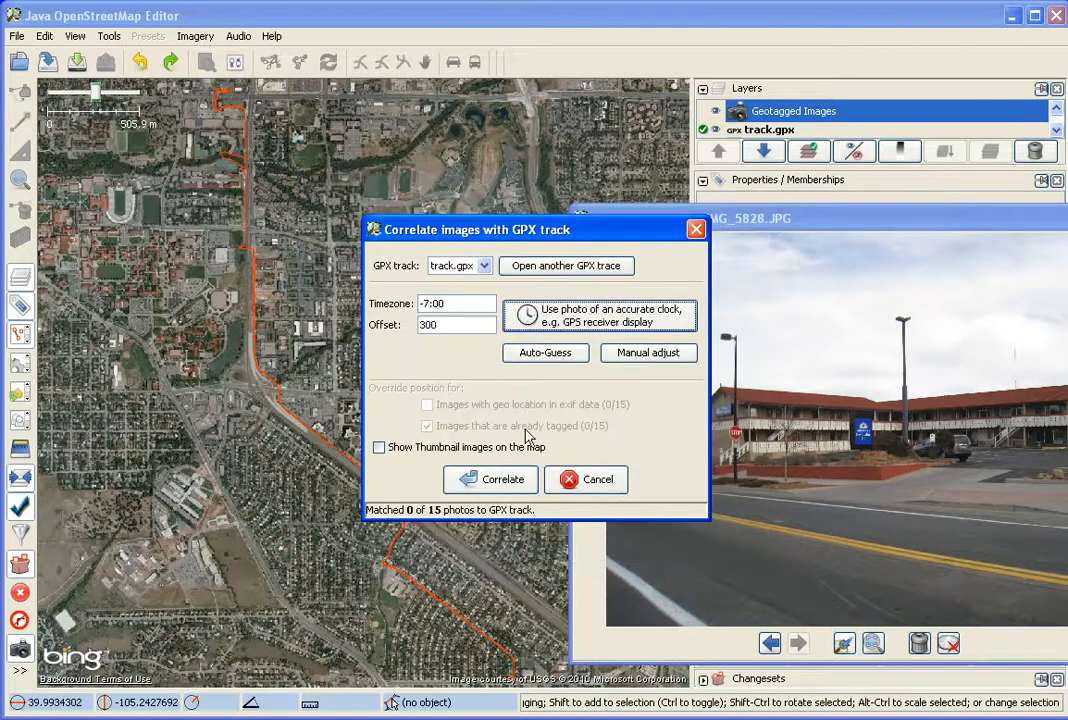
# Step: Set the timezone for correlating the images with the GPX track to +0:00
pyautogui.click(458, 307)
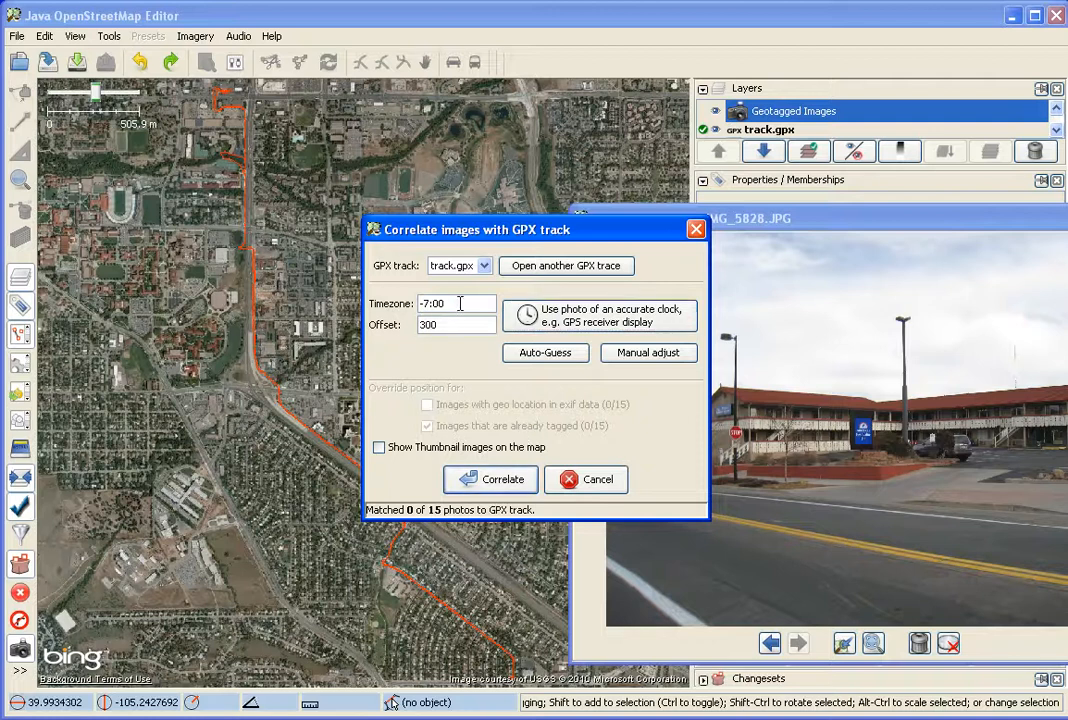
pyautogui.doubleClick(452, 325)
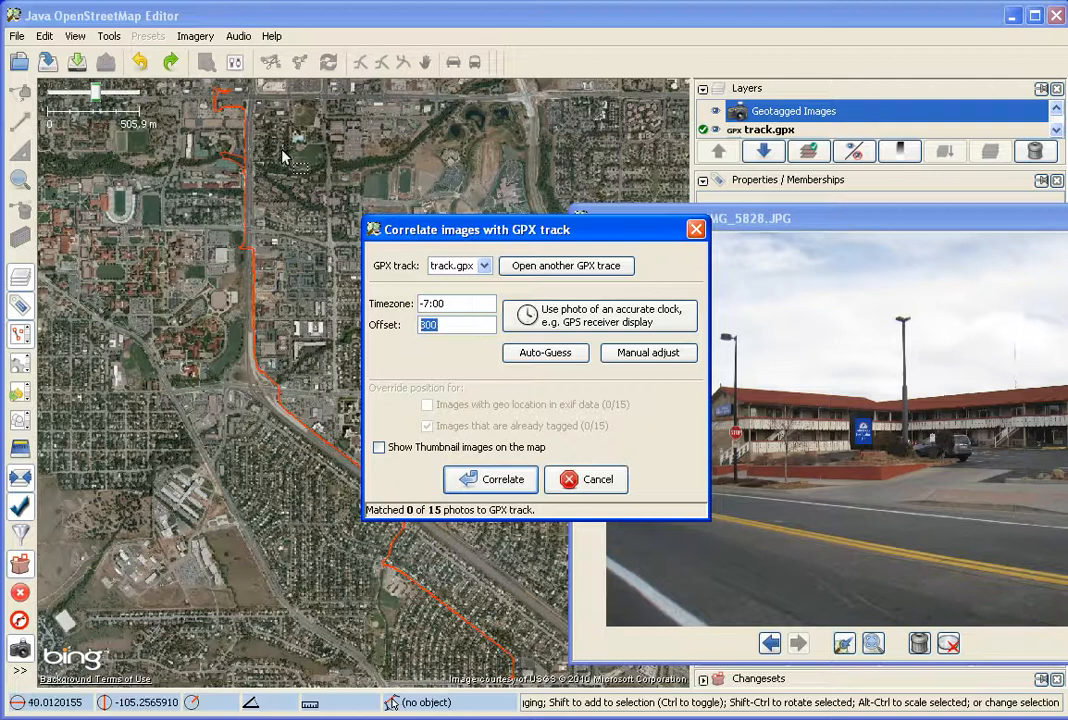
pyautogui.moveTo(468, 233); pyautogui.dragTo(588, 195)
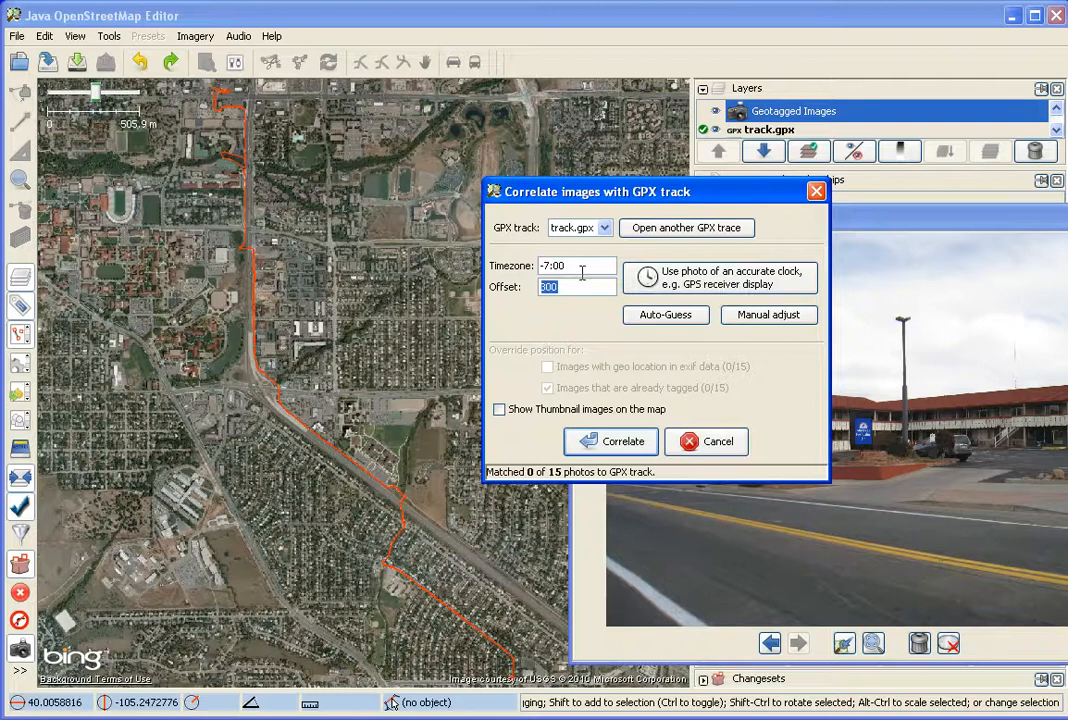
pyautogui.moveTo(590, 265); pyautogui.dragTo(524, 265)
pyautogui.write('+0')
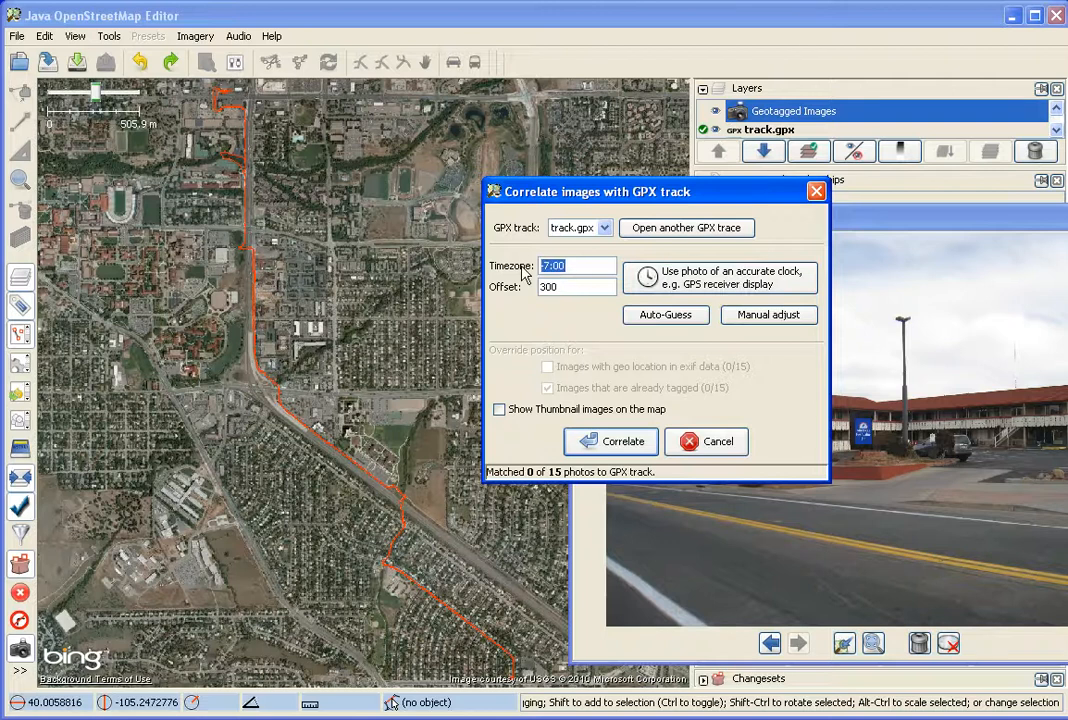
pyautogui.write(':00')
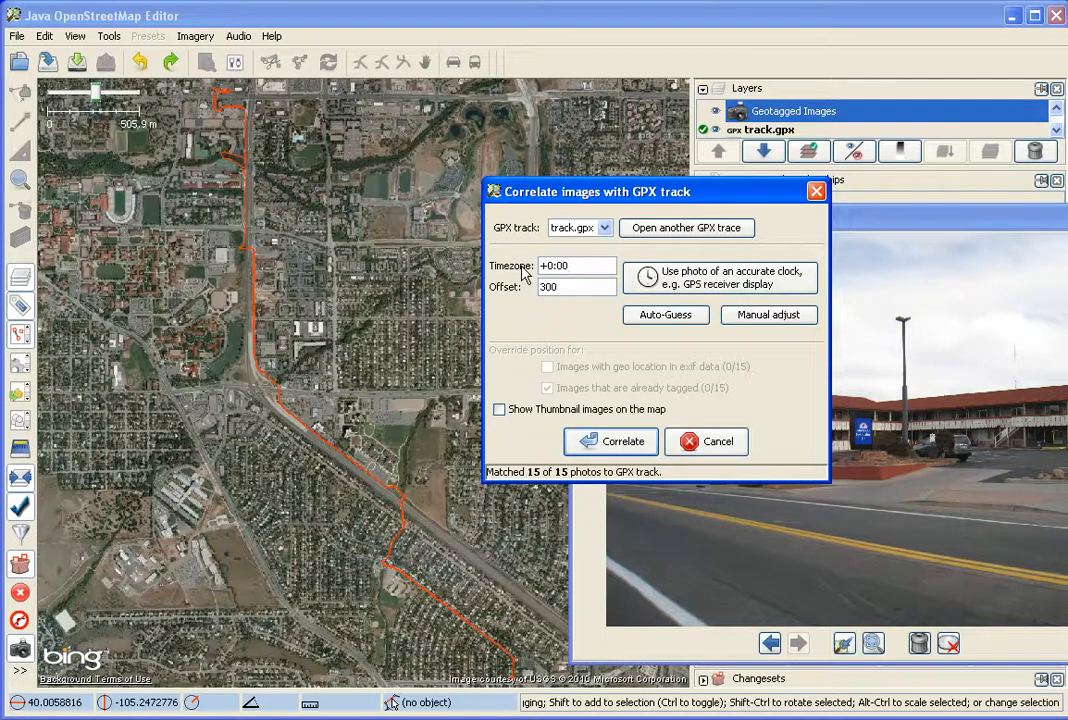
# Step: Apply the correlation of the images with the GPX track and view photo IMG_5813.JPG
pyautogui.click(630, 446)
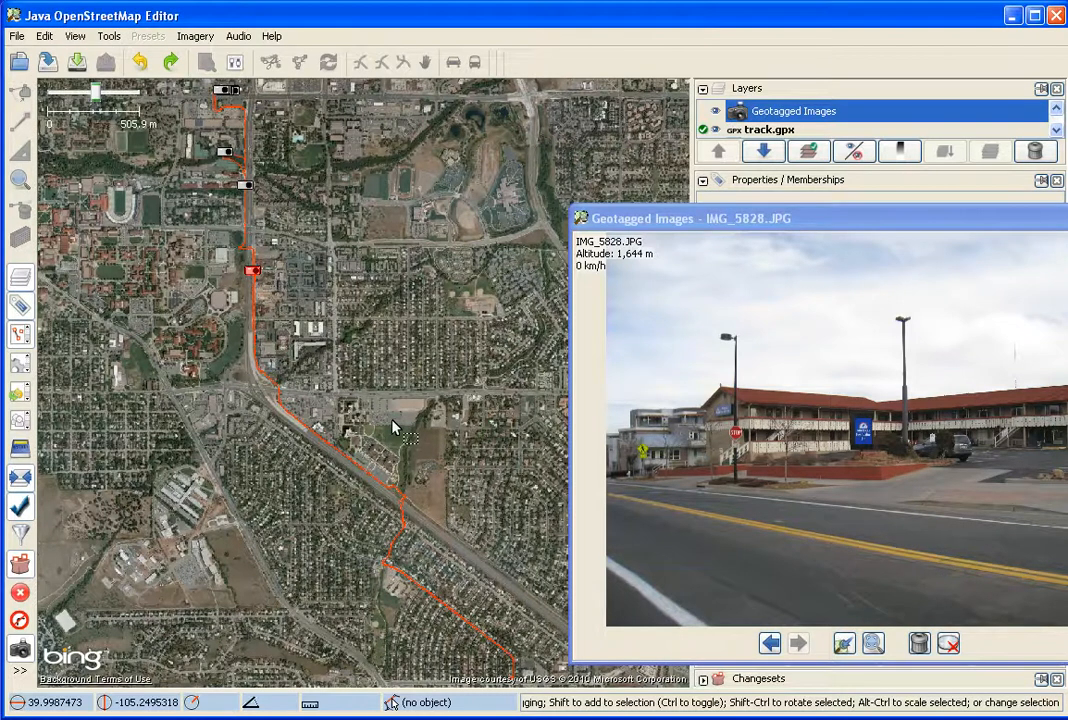
pyautogui.click(245, 185)
# Step: Download the OpenStreetMap data as a new layer for the area around the photo cluster north of Arapahoe Avenue
pyautogui.scroll(3, 258, 195)
pyautogui.moveTo(262, 195); pyautogui.dragTo(388, 485)
pyautogui.scroll(3, 386, 474)
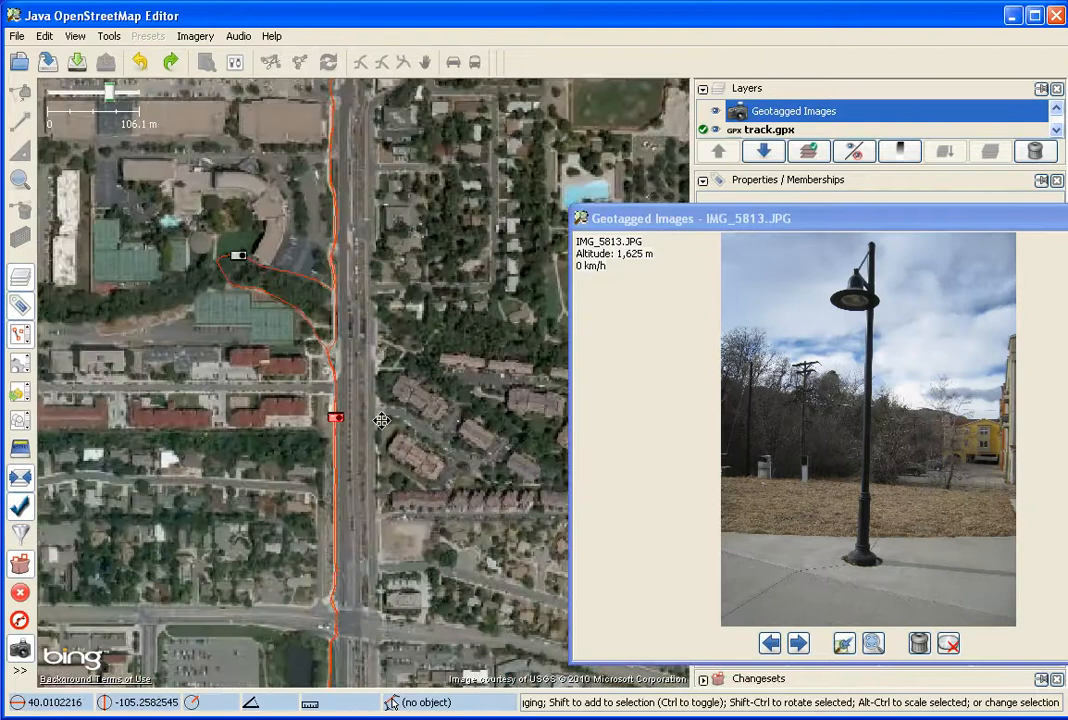
pyautogui.moveTo(381, 421); pyautogui.dragTo(407, 405)
pyautogui.scroll(3, 375, 371)
pyautogui.moveTo(432, 114); pyautogui.dragTo(495, 594)
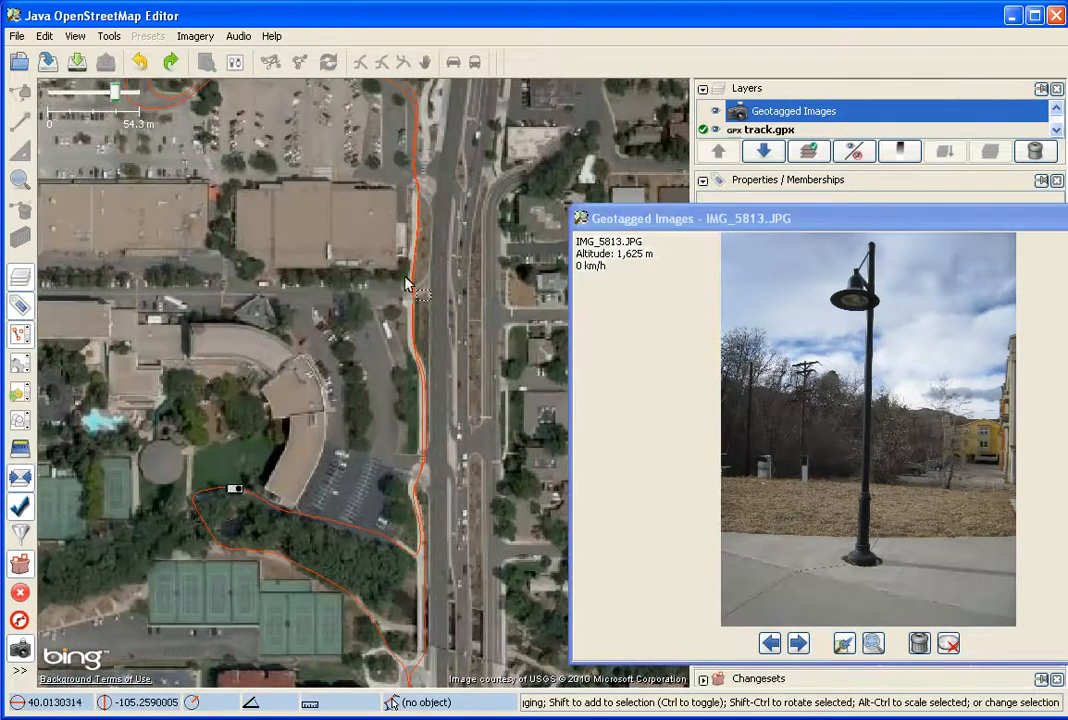
pyautogui.moveTo(333, 240); pyautogui.dragTo(438, 650)
pyautogui.scroll(4, 333, 373)
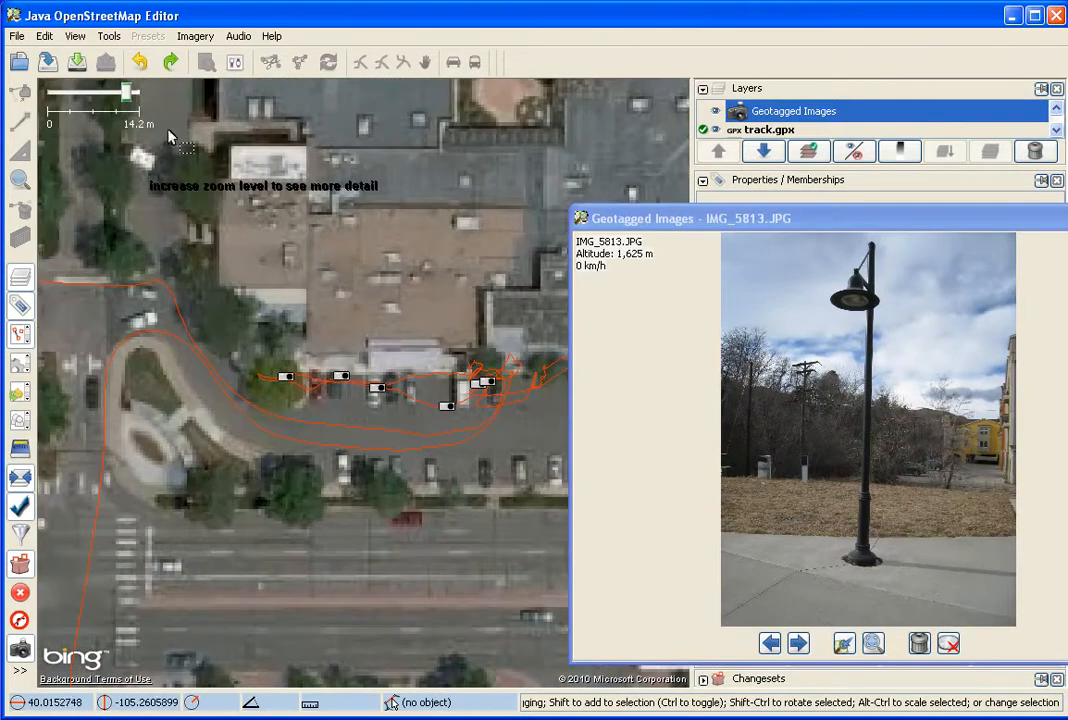
pyautogui.click(76, 62)
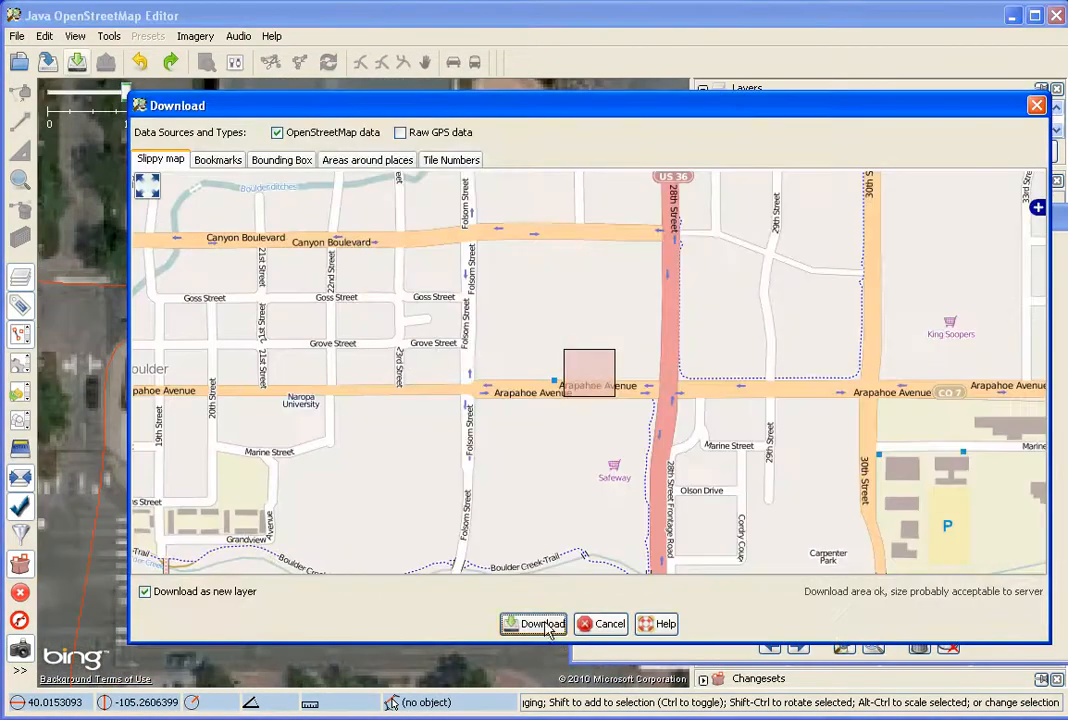
pyautogui.click(540, 625)
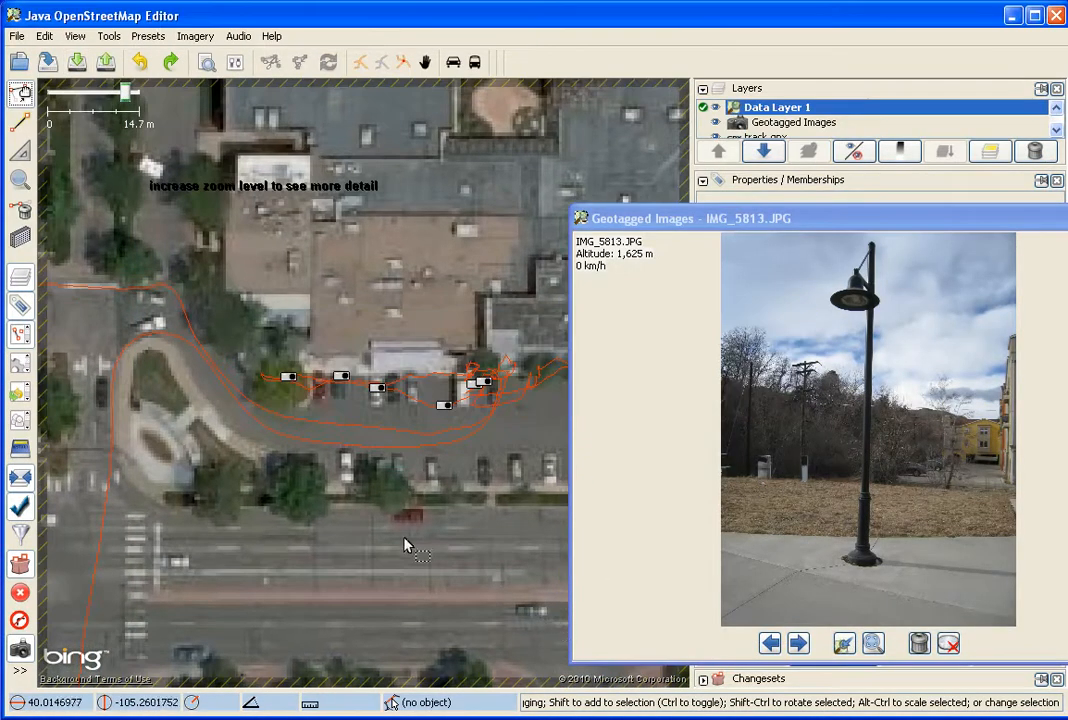
# Step: View photo IMG_5824.JPG and place a single node just west of its marker for the bike rack
pyautogui.click(288, 379)
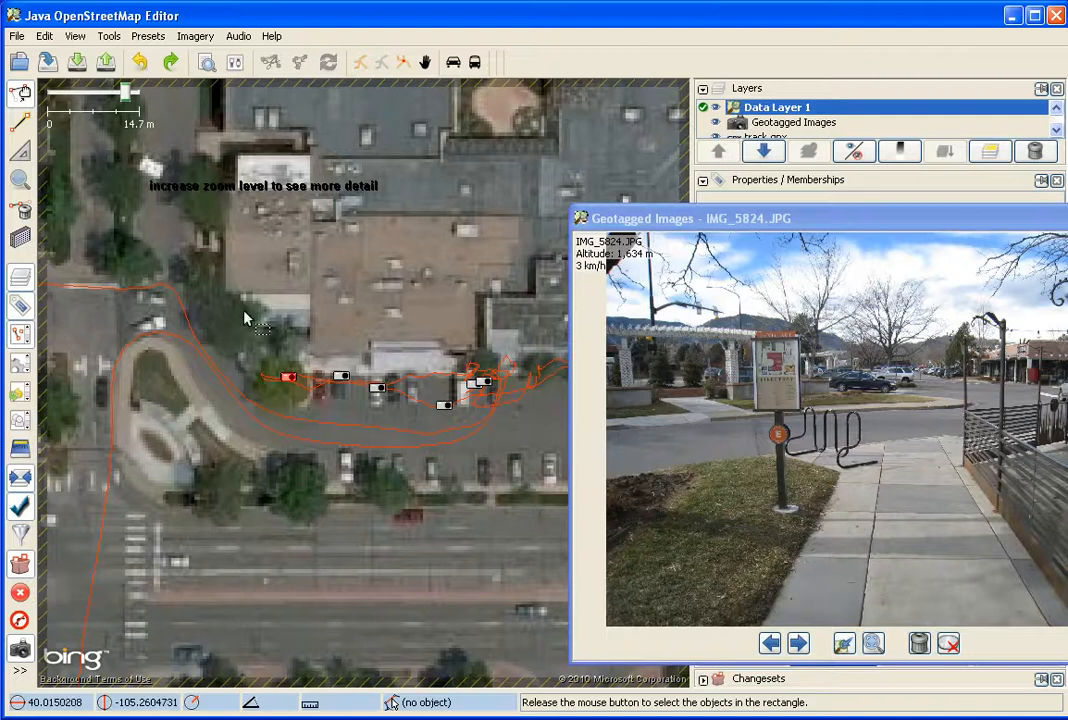
pyautogui.click(22, 122)
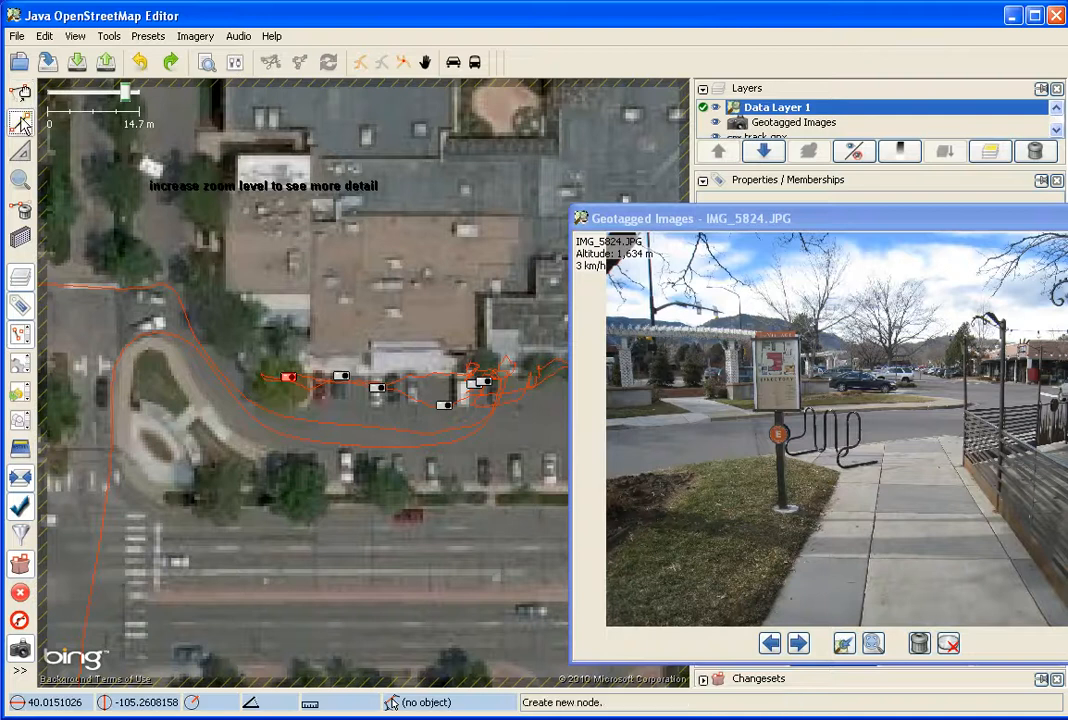
pyautogui.click(266, 369)
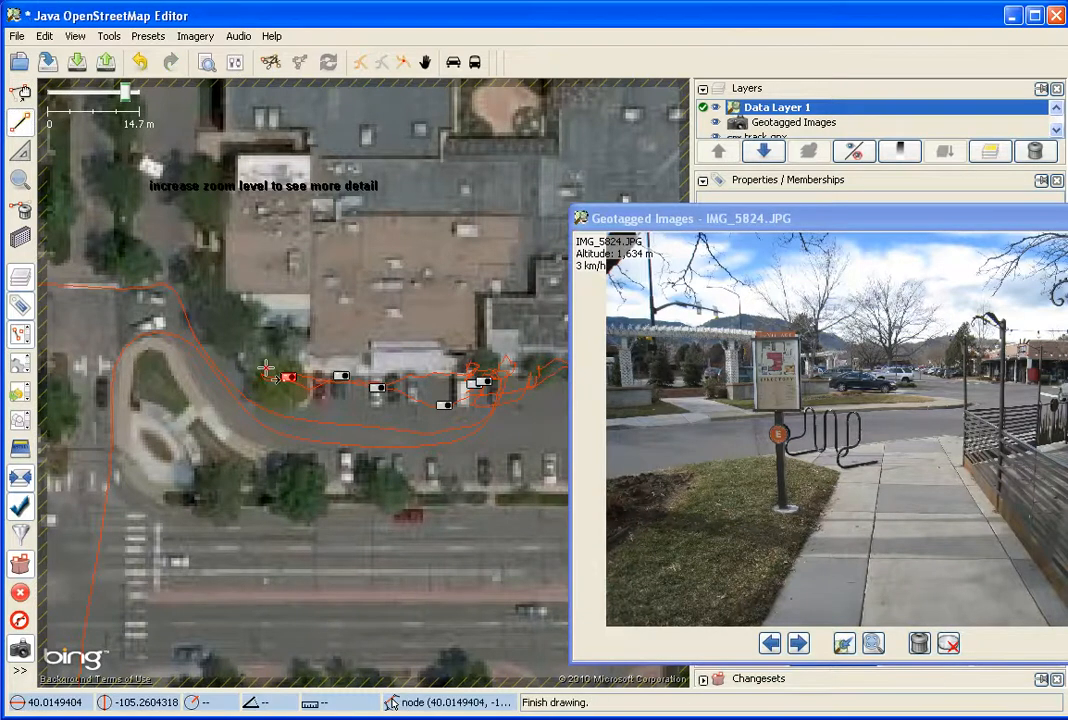
pyautogui.press('Escape')
# Step: Apply the Bicycle Parking preset to the new node with a capacity of 6
pyautogui.press('F3')
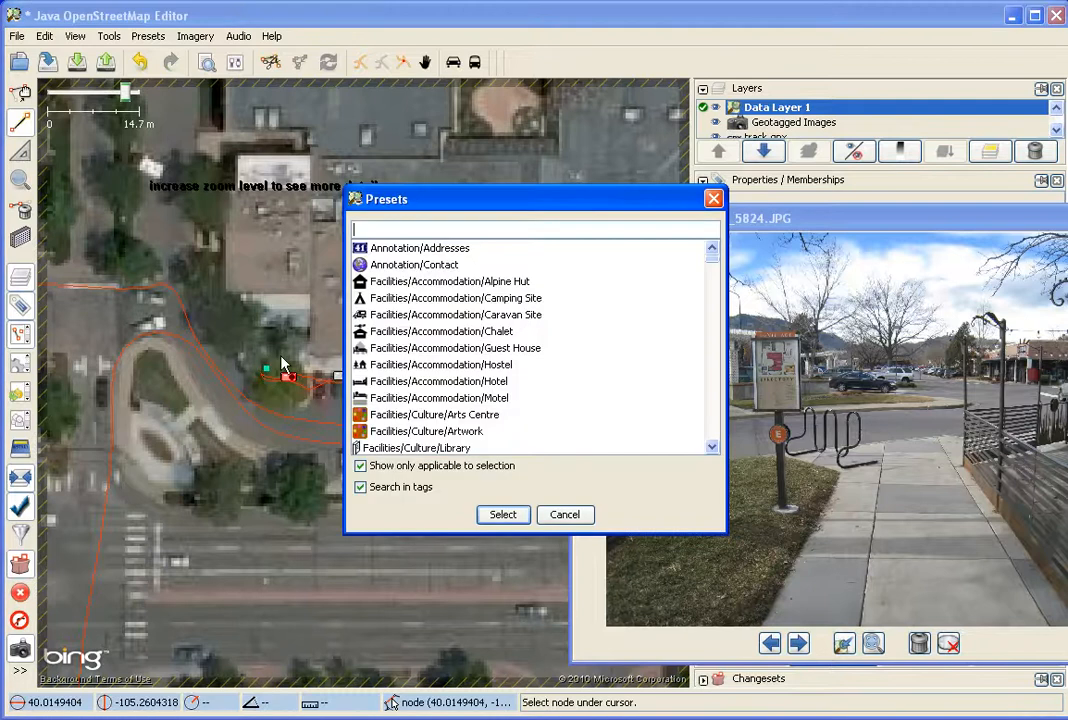
pyautogui.write('parking')
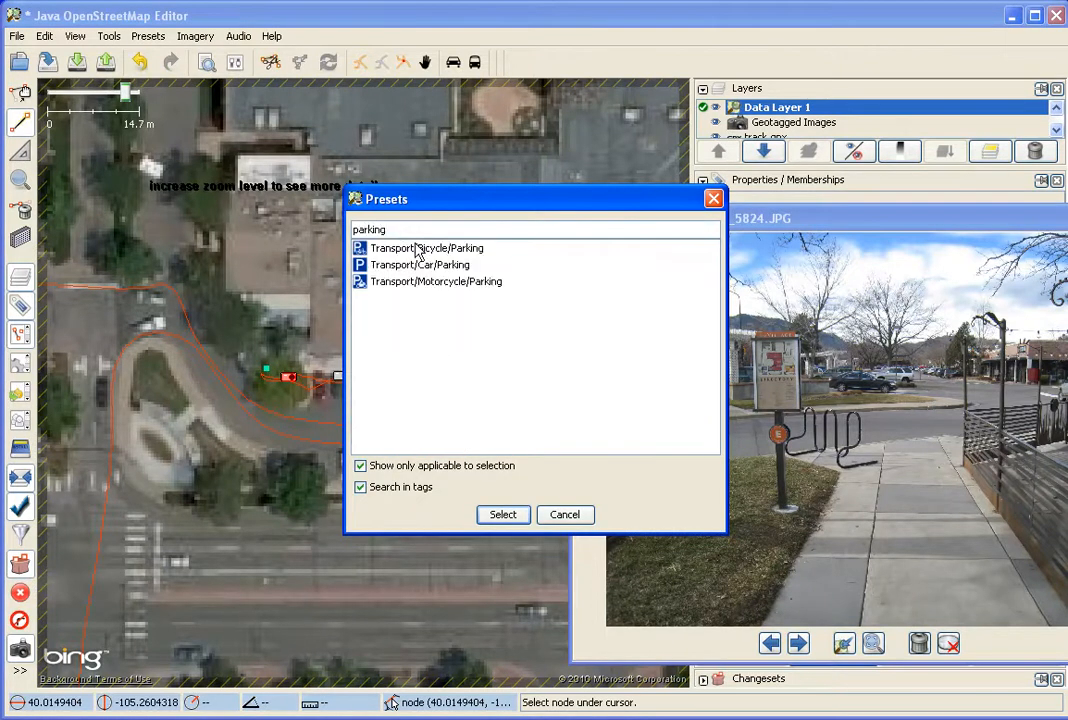
pyautogui.doubleClick(418, 248)
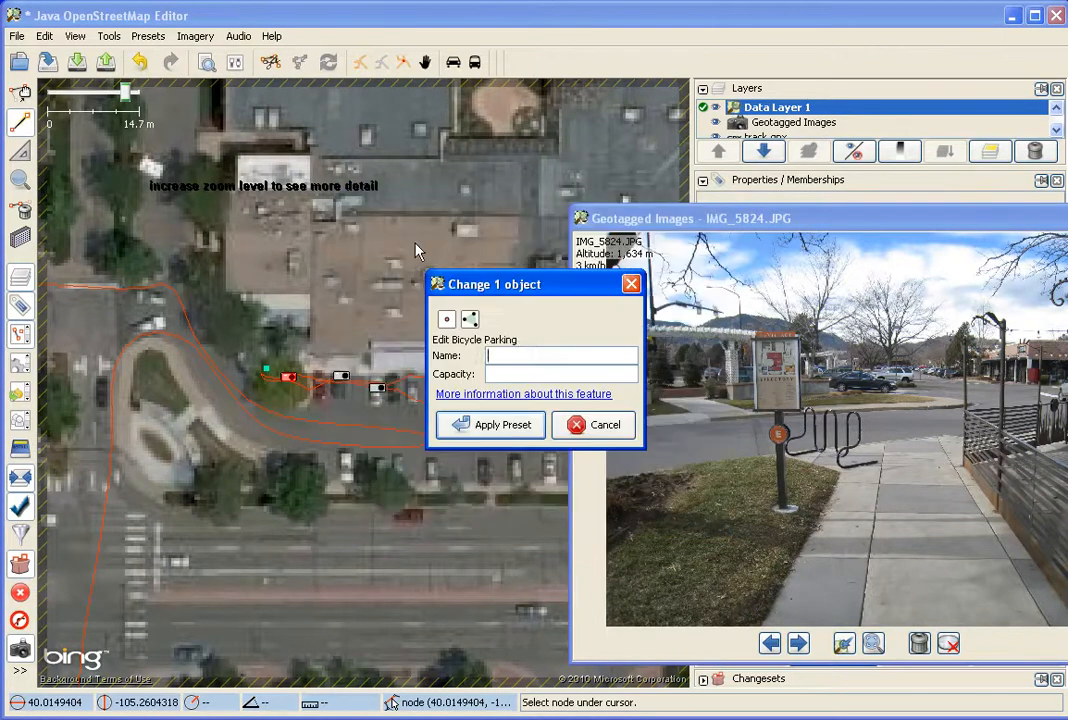
pyautogui.click(522, 373)
pyautogui.write('6')
pyautogui.click(505, 426)
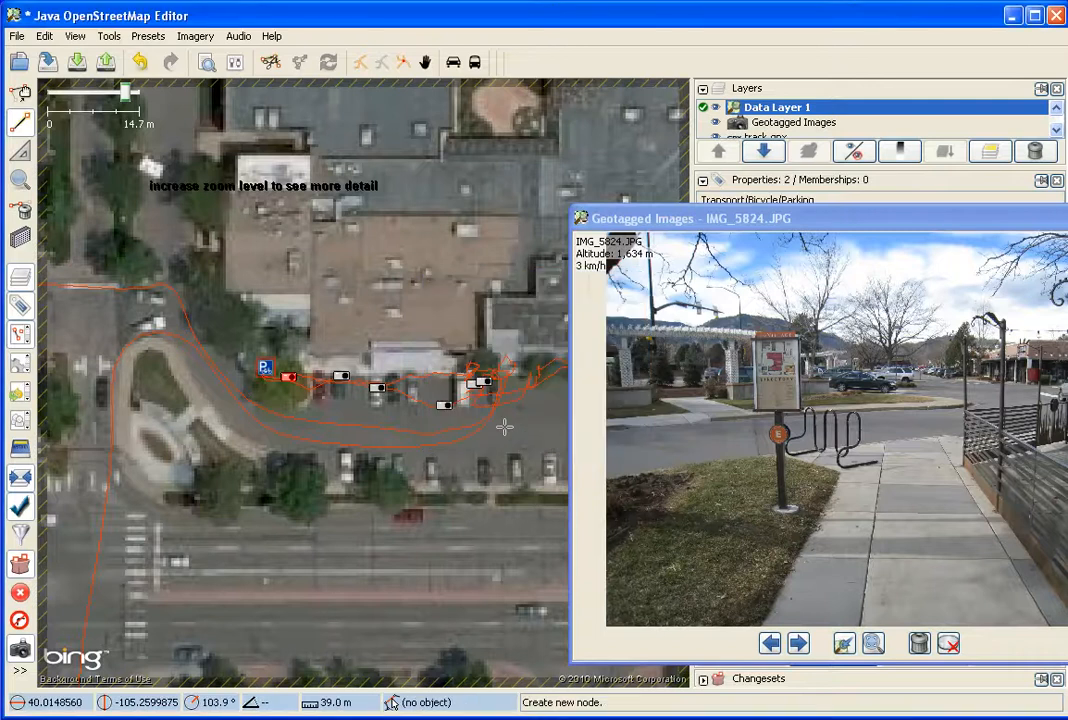
# Step: Bring up photo IMG_5823.JPG of the restaurant doors and place a single node just north of its marker
pyautogui.click(798, 644)
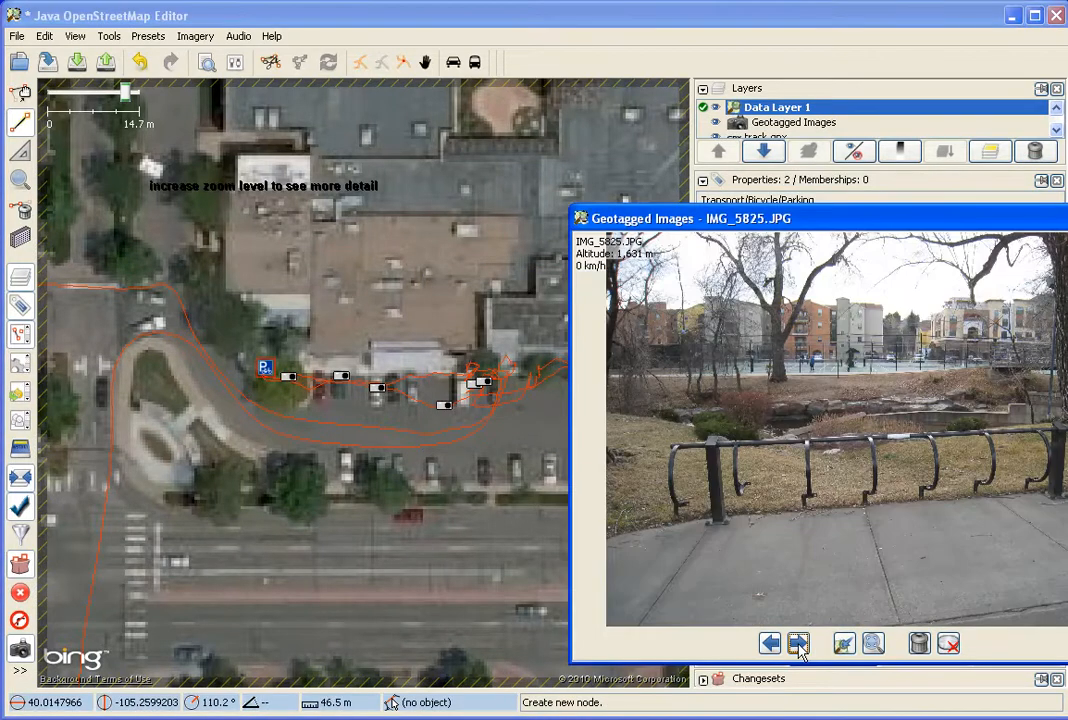
pyautogui.click(774, 646)
pyautogui.click(774, 646)
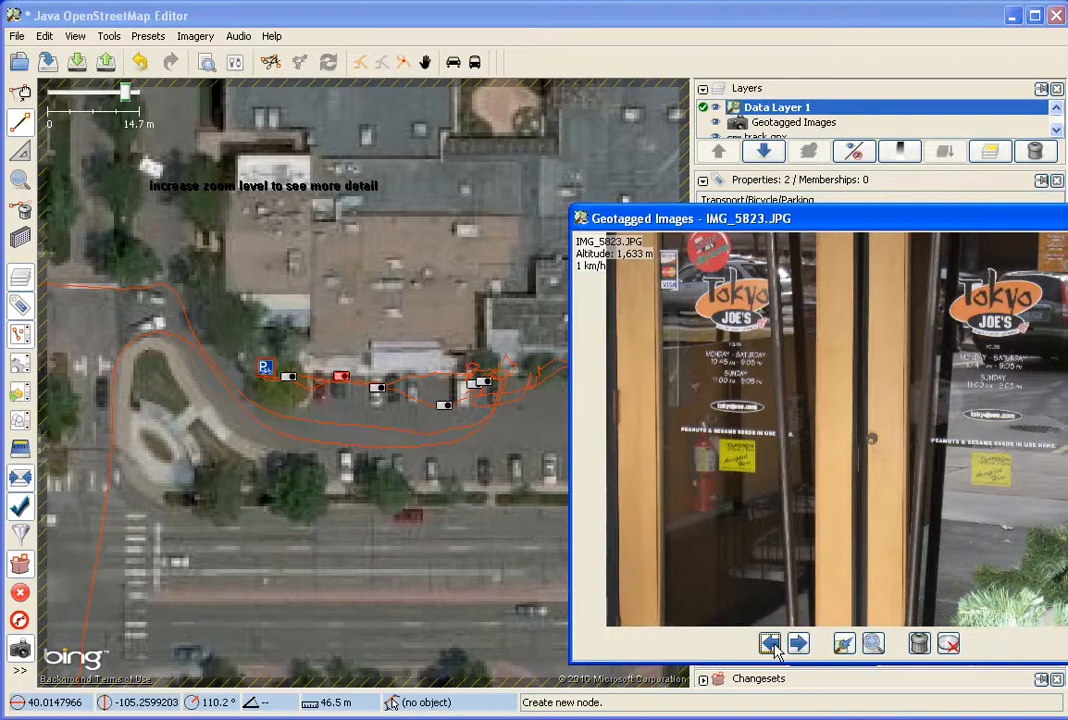
pyautogui.click(340, 348)
pyautogui.click(340, 348)
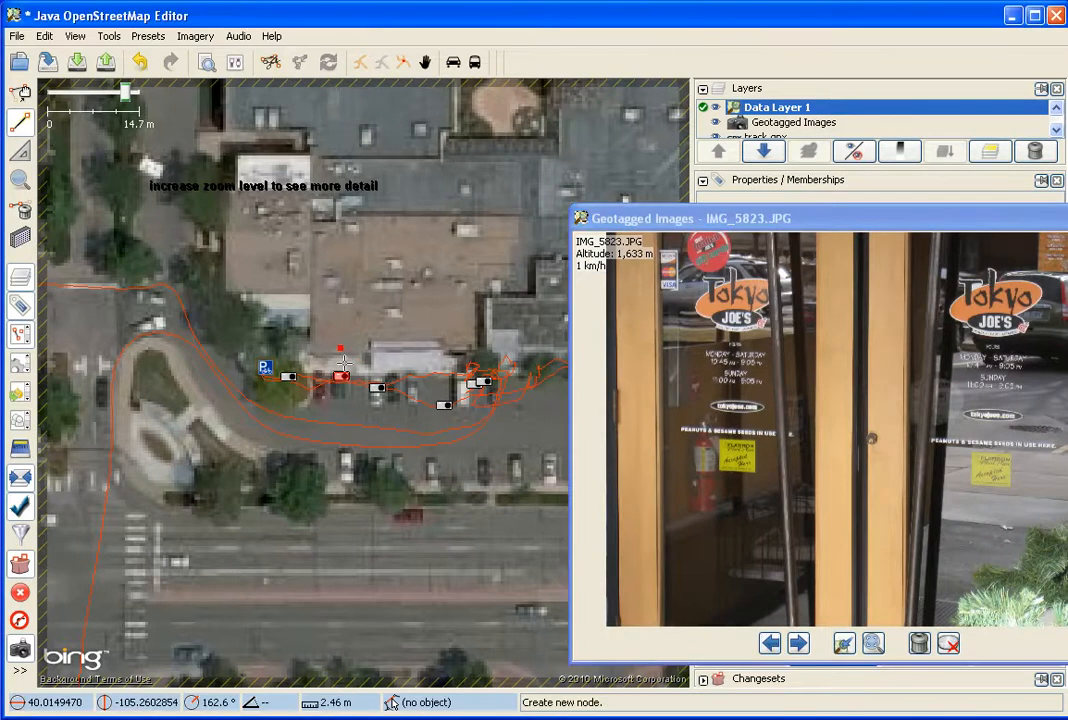
# Step: Assign the Food+Drinks Restaurant preset to the new node and name it Tokyo Joe's
pyautogui.press('F3')
pyautogui.write('rest')
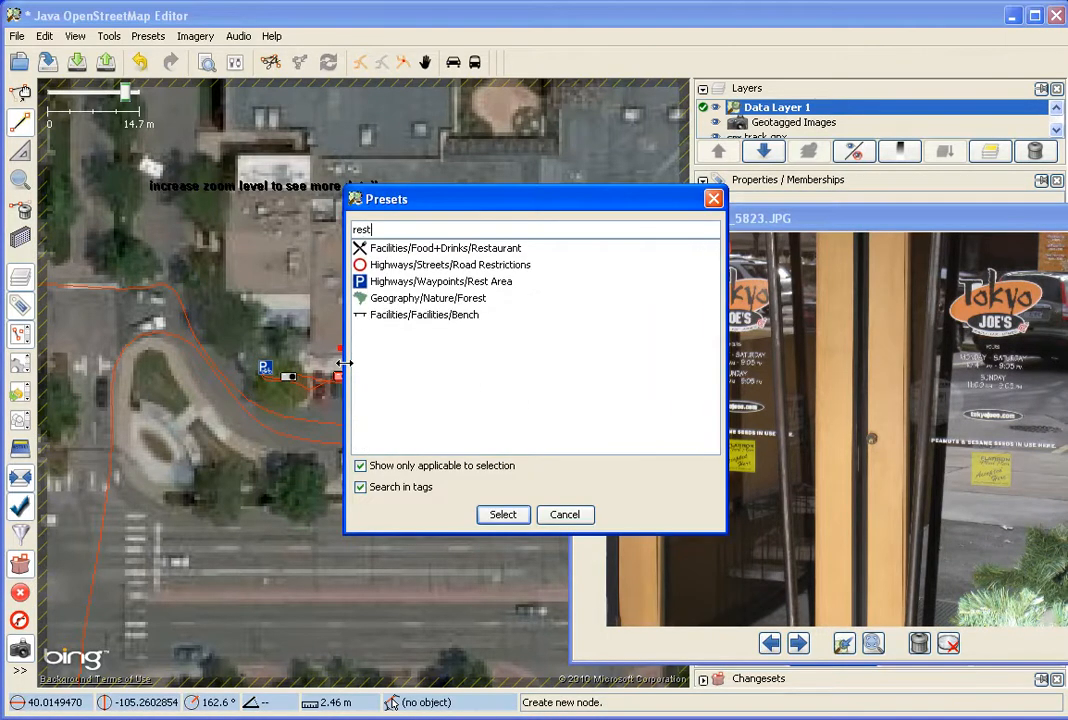
pyautogui.doubleClick(510, 249)
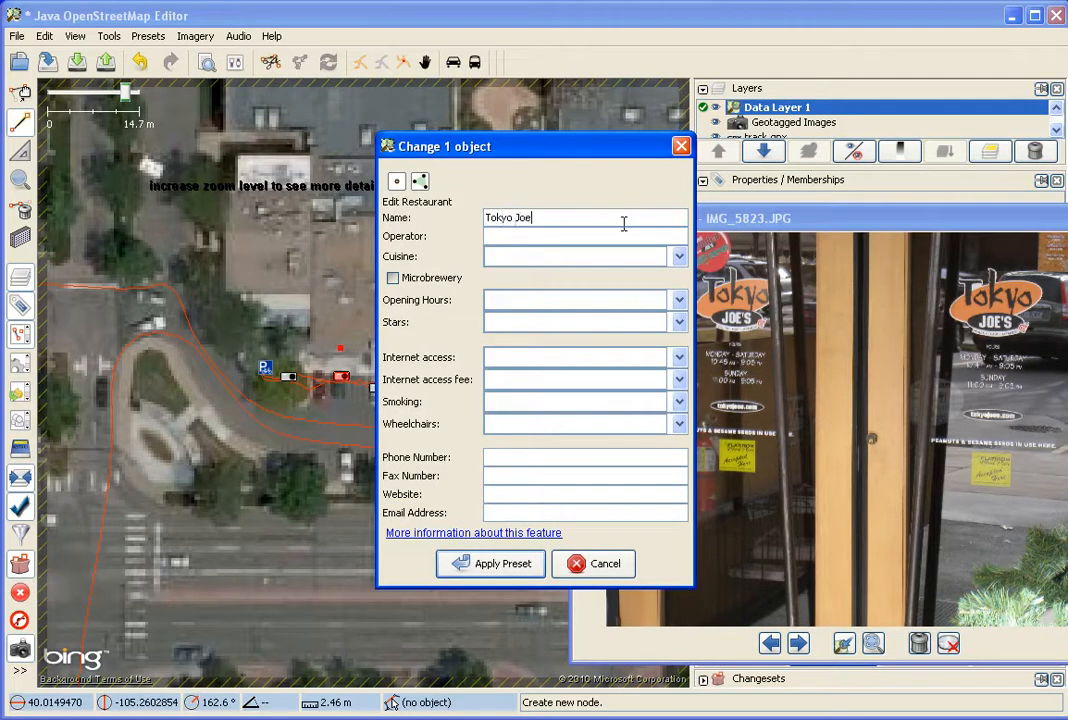
# Step: Set the restaurant's cuisine to japanese
pyautogui.click(679, 256)
pyautogui.moveTo(680, 365); pyautogui.dragTo(684, 437)
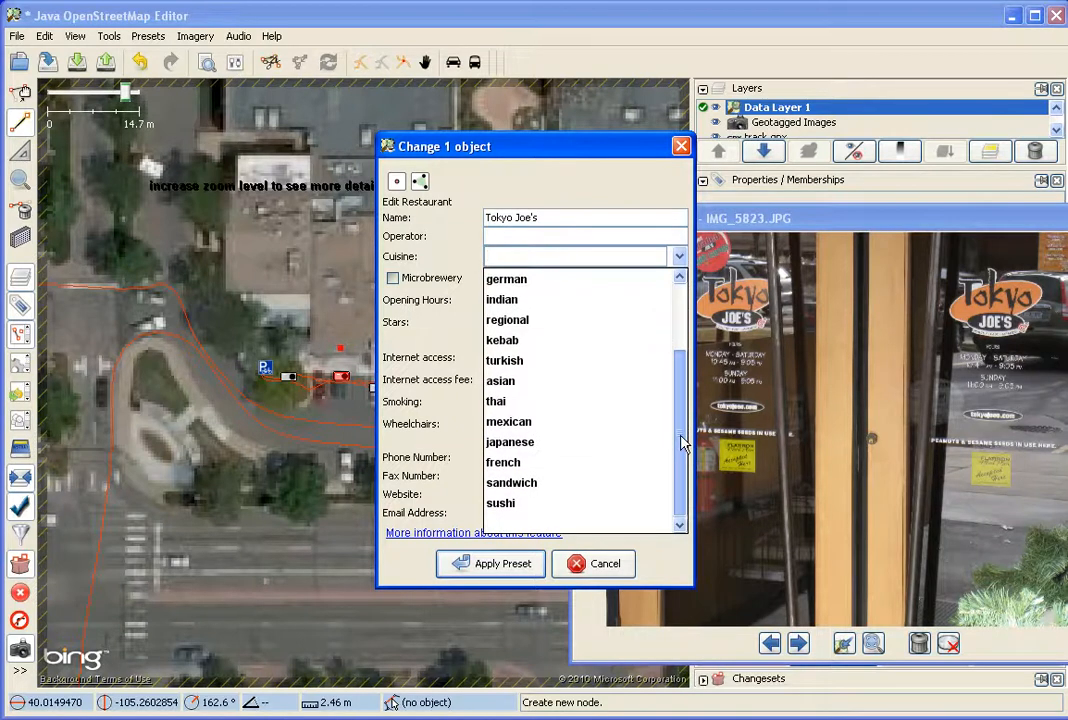
pyautogui.click(605, 443)
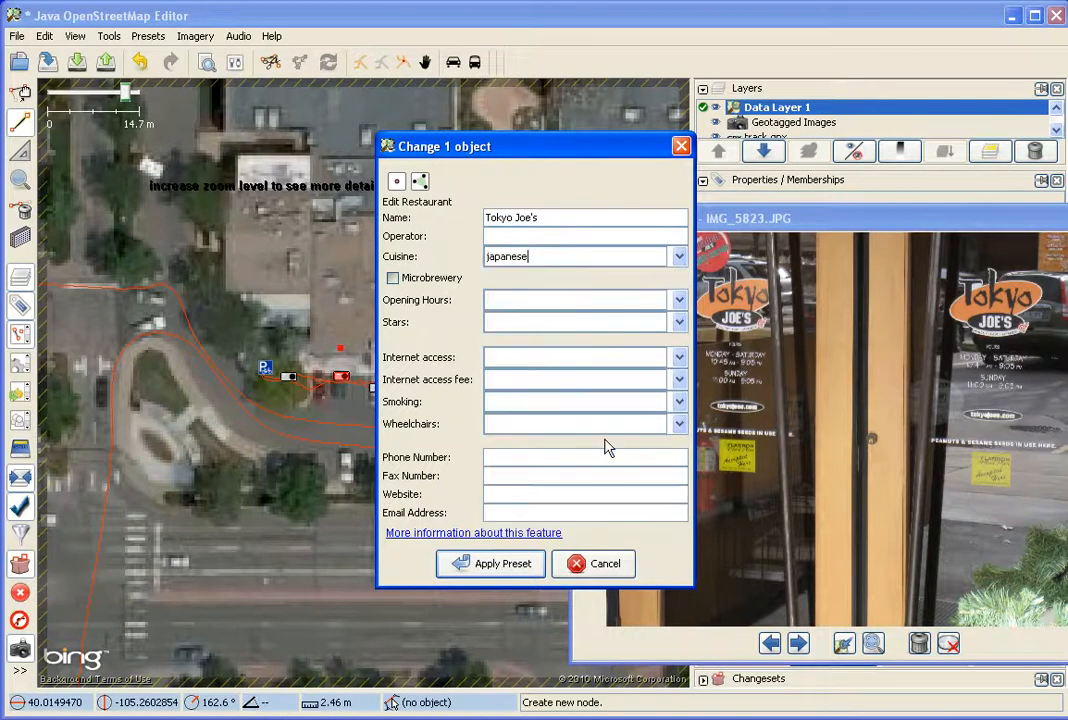
pyautogui.click(679, 256)
pyautogui.click(562, 503)
pyautogui.moveTo(615, 157); pyautogui.dragTo(365, 143)
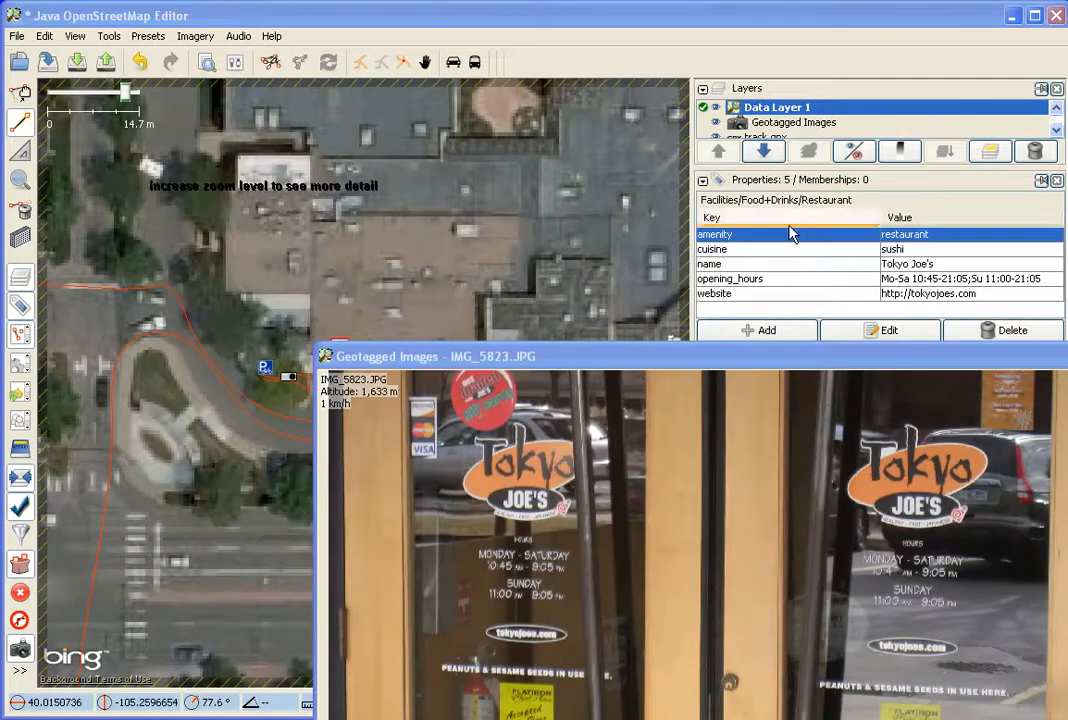
# Step: Compare the restaurant's opening_hours and website tags with the details on the door photo
pyautogui.moveTo(694, 362); pyautogui.dragTo(691, 380)
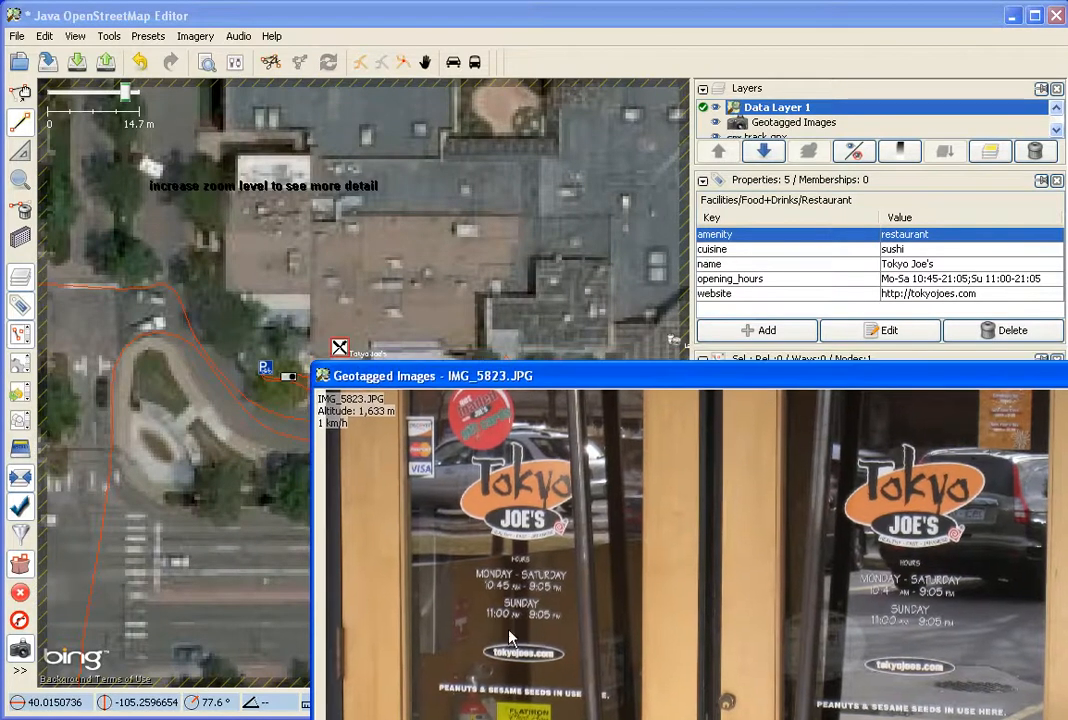
pyautogui.click(968, 280)
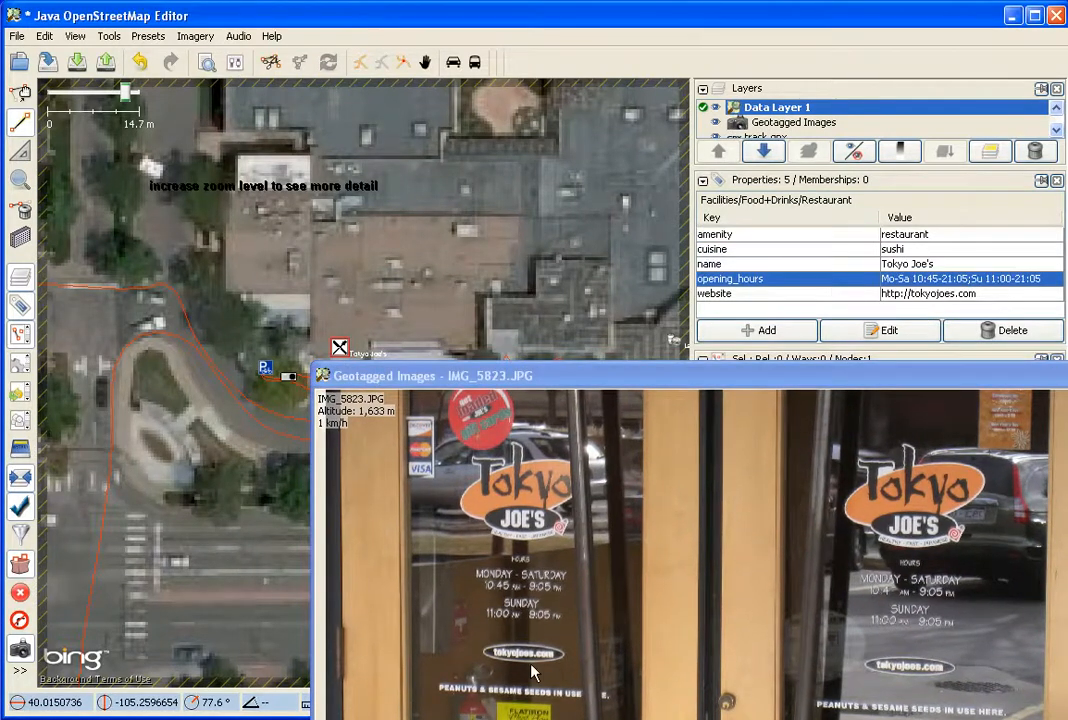
pyautogui.click(971, 296)
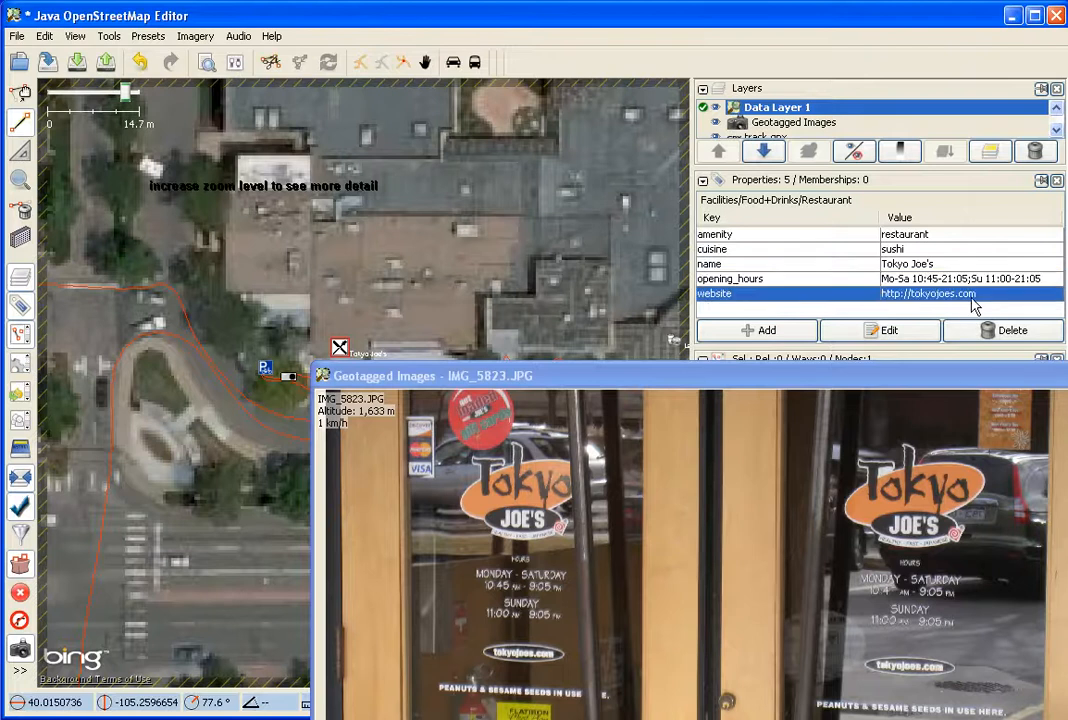
# Step: Enlarge the view of the whole photo and browse back through the earlier survey photos for other features to map
pyautogui.moveTo(892, 376); pyautogui.dragTo(892, 356)
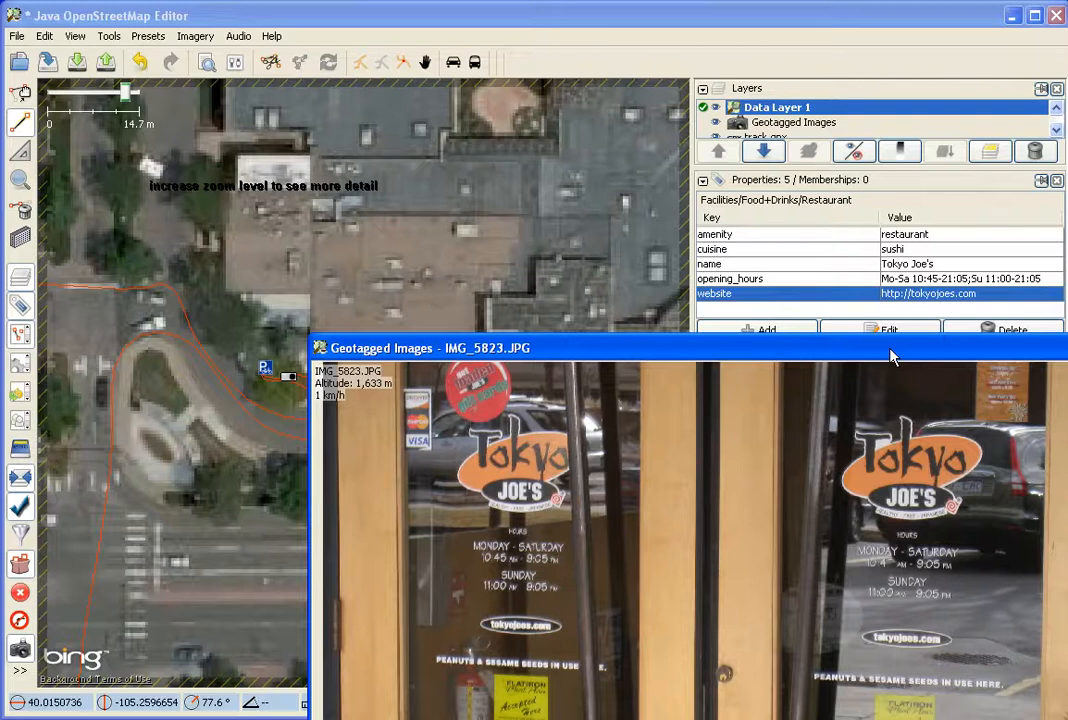
pyautogui.moveTo(668, 354); pyautogui.dragTo(626, 46)
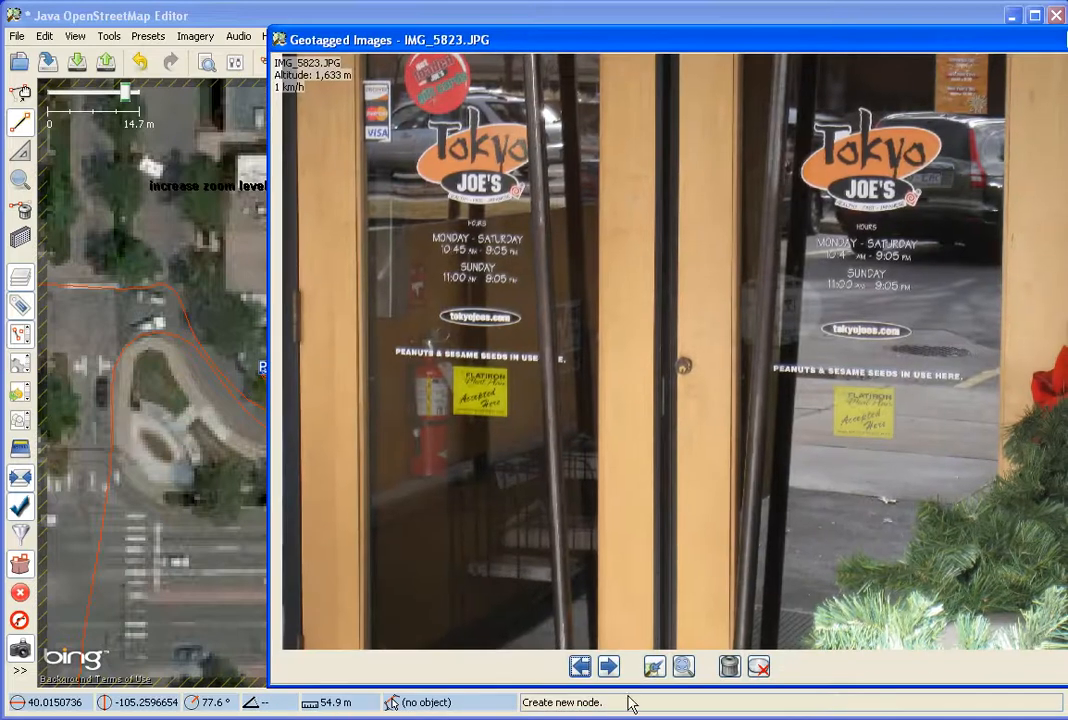
pyautogui.click(610, 668)
pyautogui.click(580, 667)
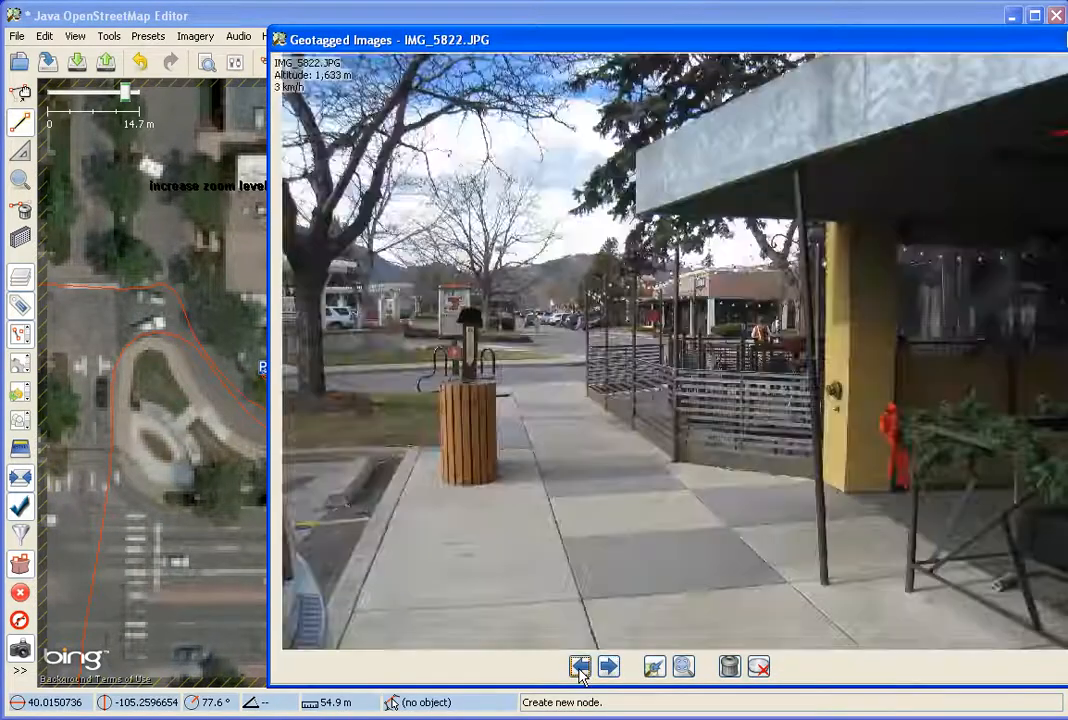
pyautogui.click(580, 667)
pyautogui.click(580, 667)
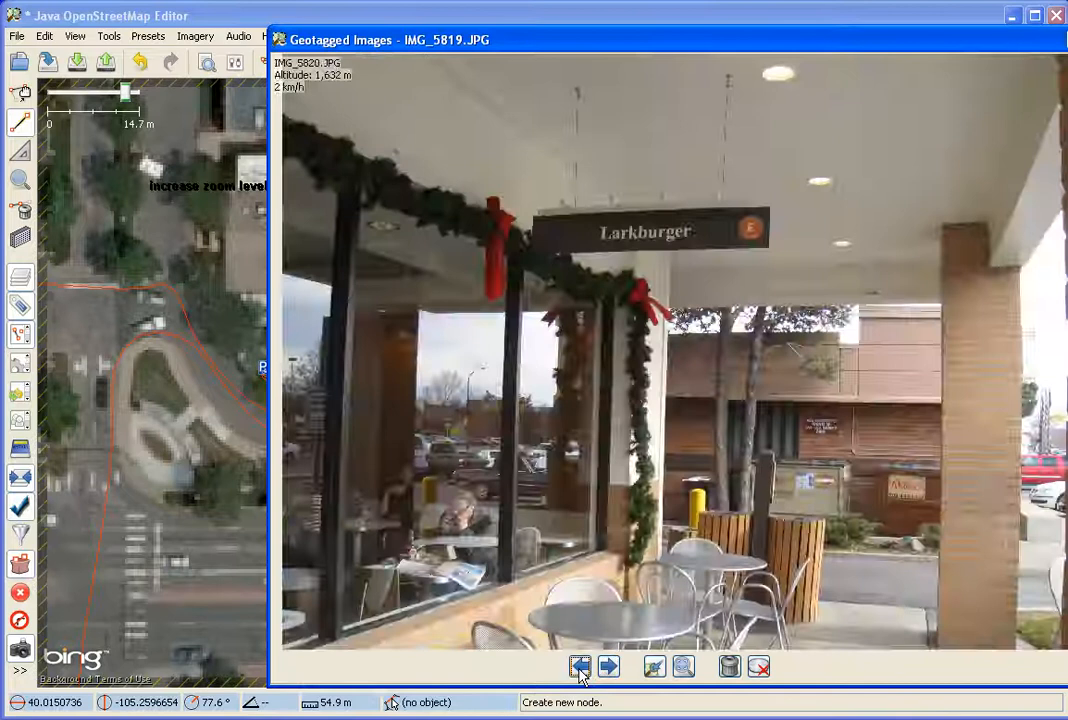